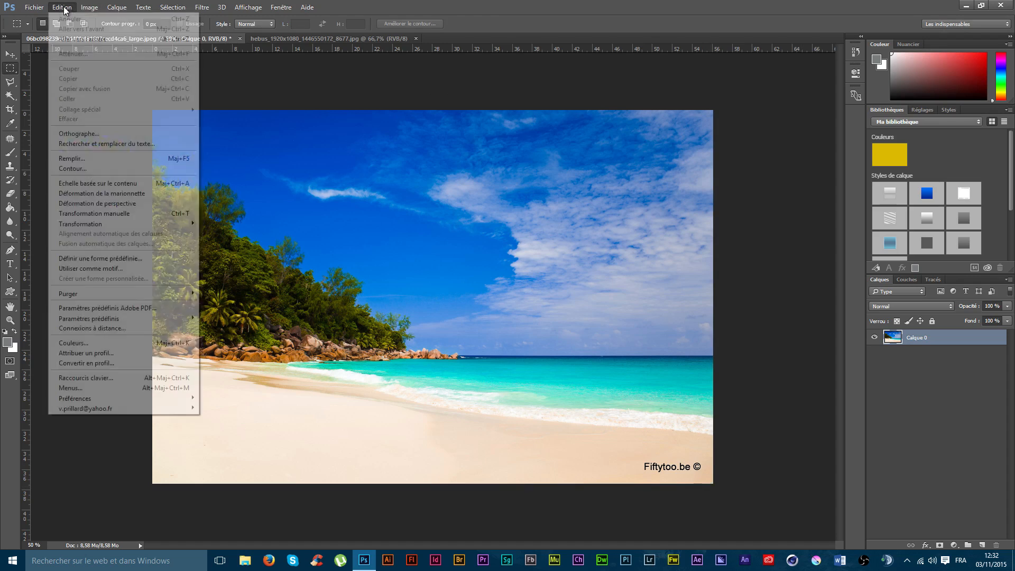
Step: Try to rotate the beach layer freehand with the Rotation transformation
mouse_move(121, 224)
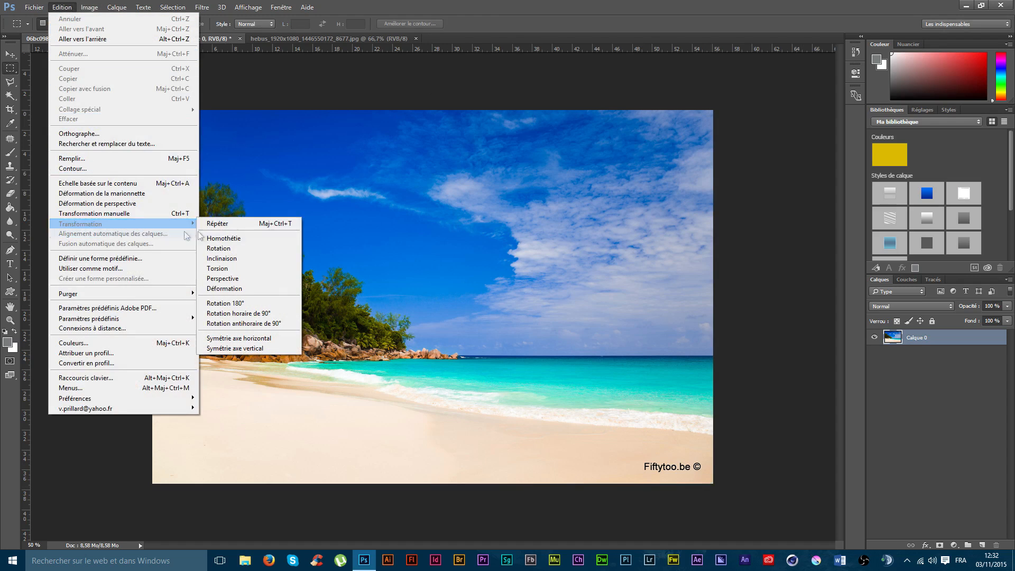
click(226, 250)
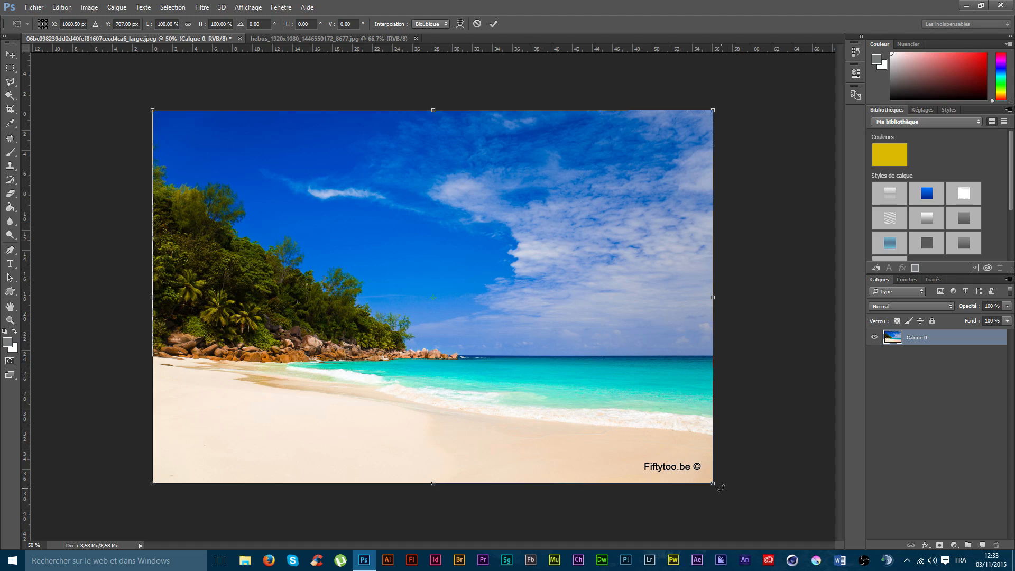
mouse_move(720, 488)
mouse_down()
mouse_move(696, 513)
mouse_move(733, 441)
mouse_move(720, 483)
mouse_move(725, 420)
mouse_move(720, 497)
mouse_move(722, 484)
mouse_up()
key(ctrl+z)
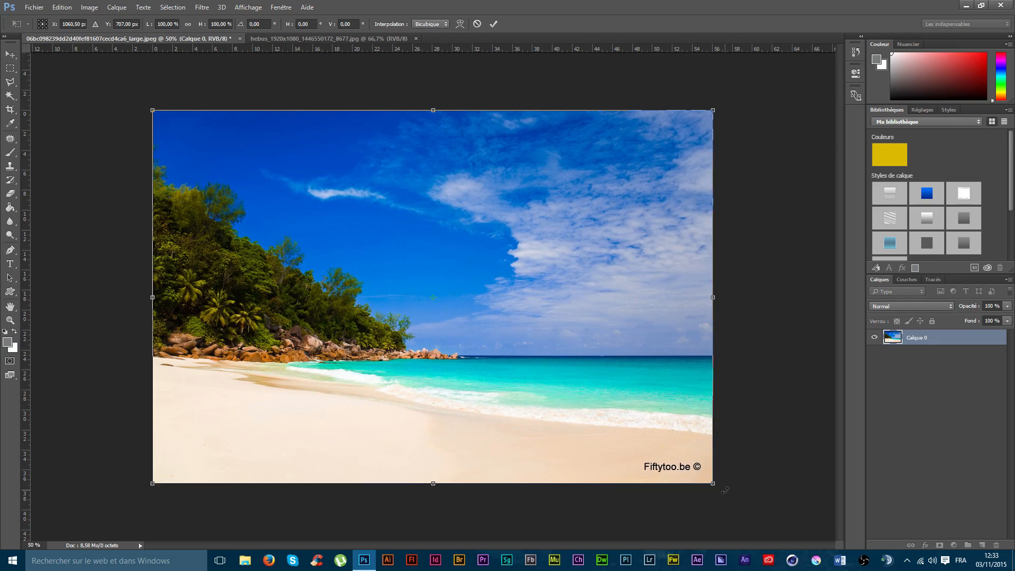
drag(724, 490, 698, 465)
key(Return)
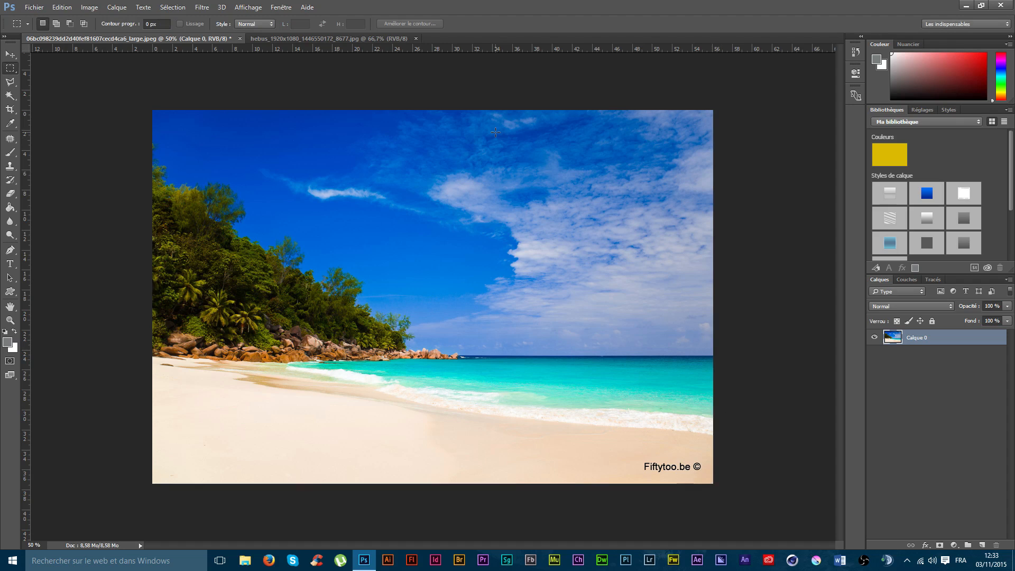
Step: Try a 90° rotation of the beach layer with a free transform
key(ctrl+t)
drag(755, 494, 273, 538)
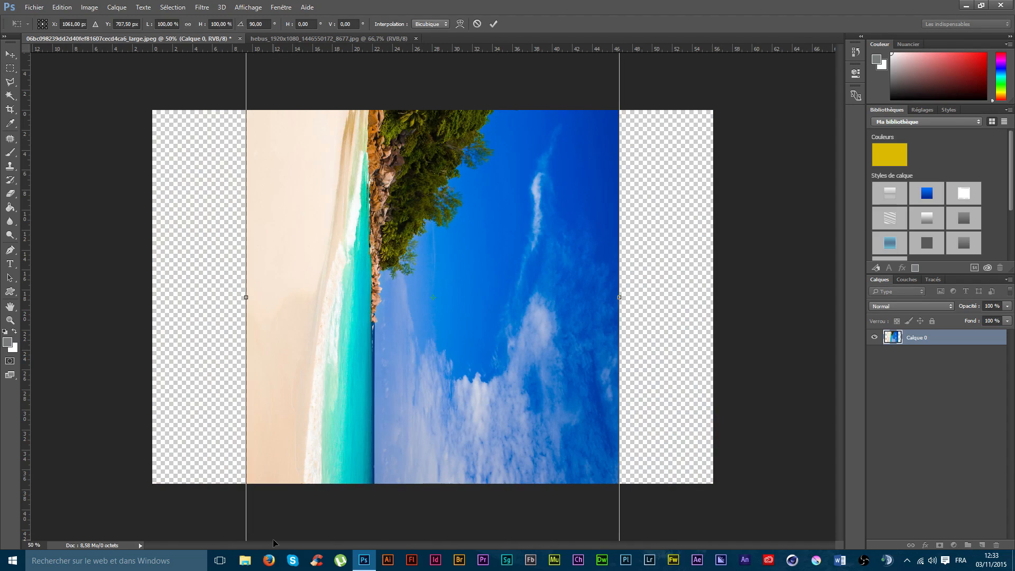
key(ctrl+z)
key(Escape)
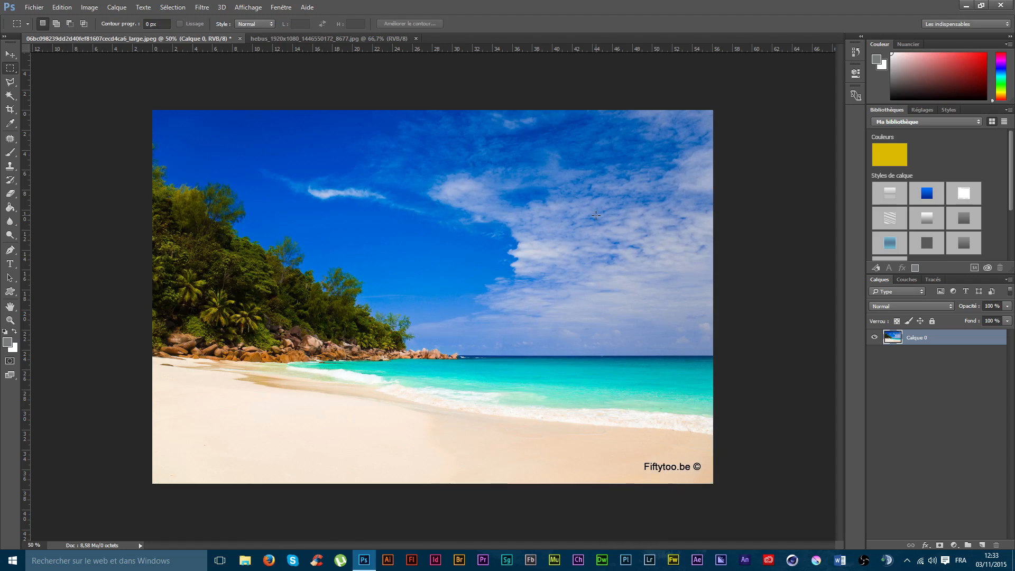
Step: Rotate the beach layer 90° clockwise with the preset rotation
click(62, 8)
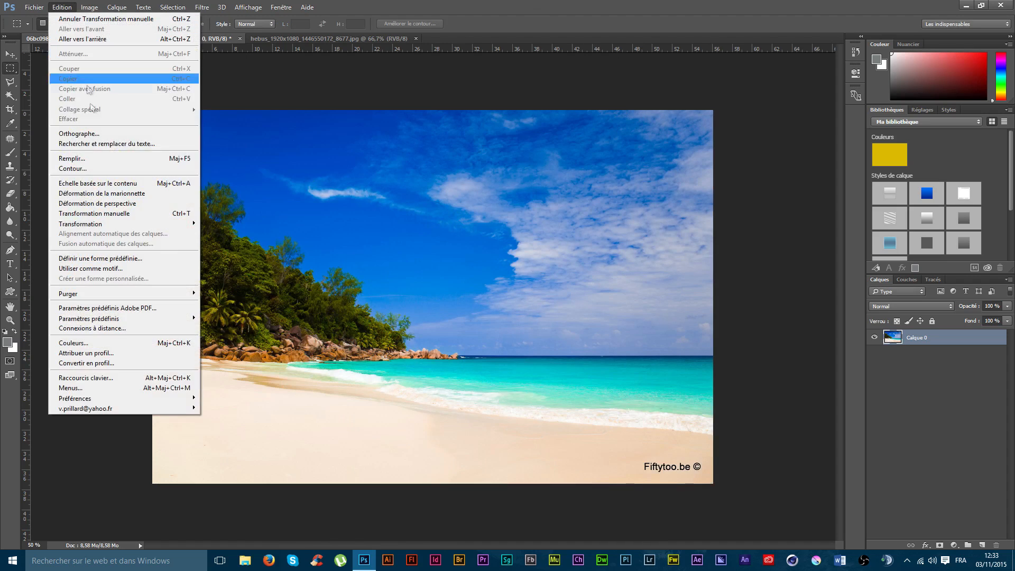
mouse_move(136, 224)
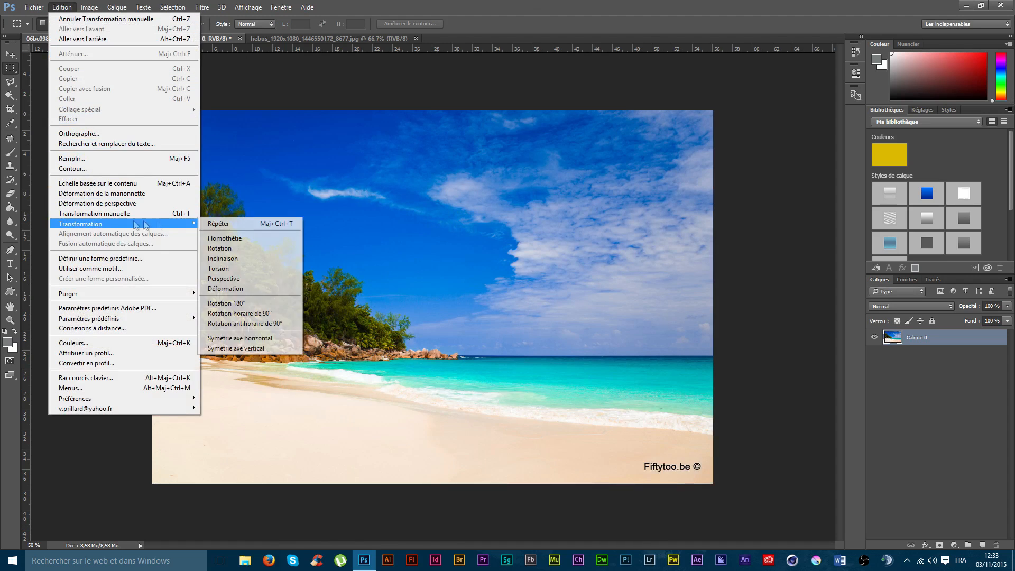
click(239, 313)
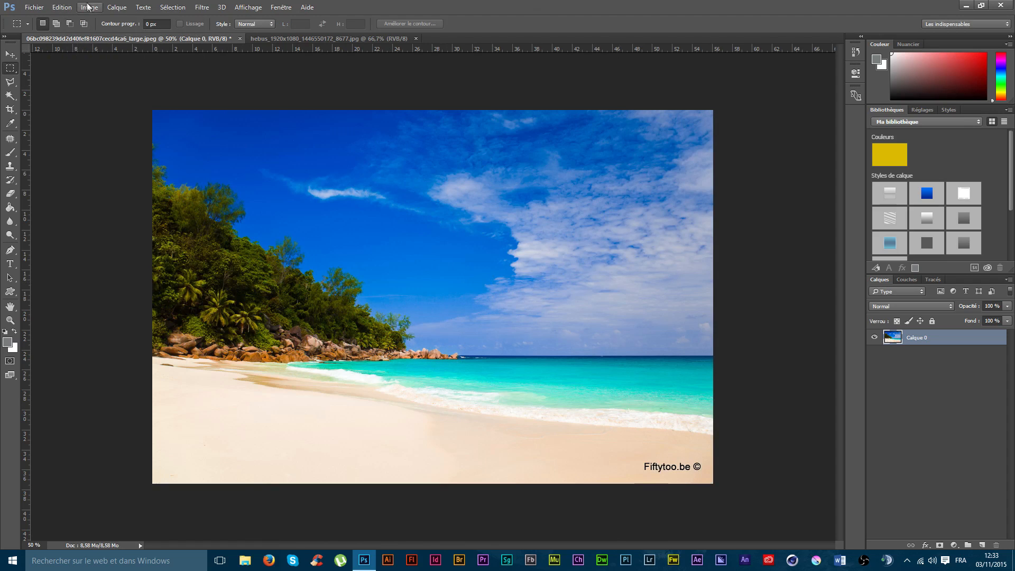
Step: Try the preset 180° rotation on the beach layer and undo it
click(63, 7)
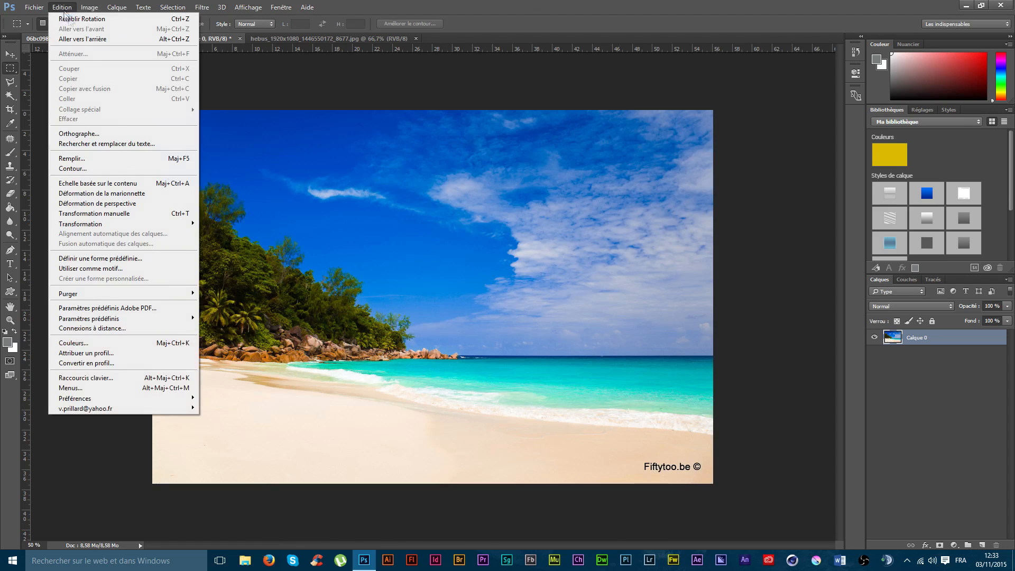
mouse_move(113, 227)
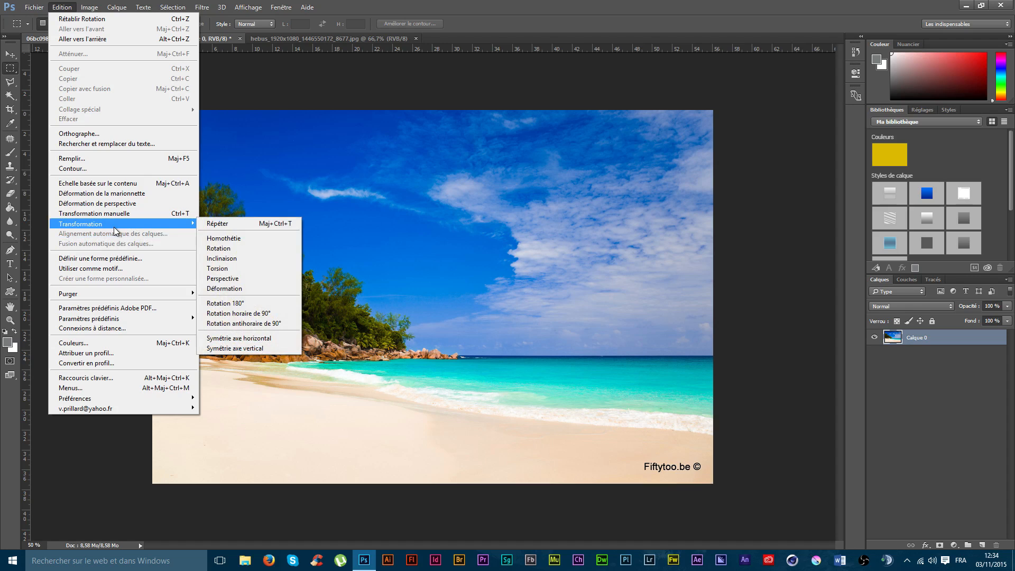
click(240, 314)
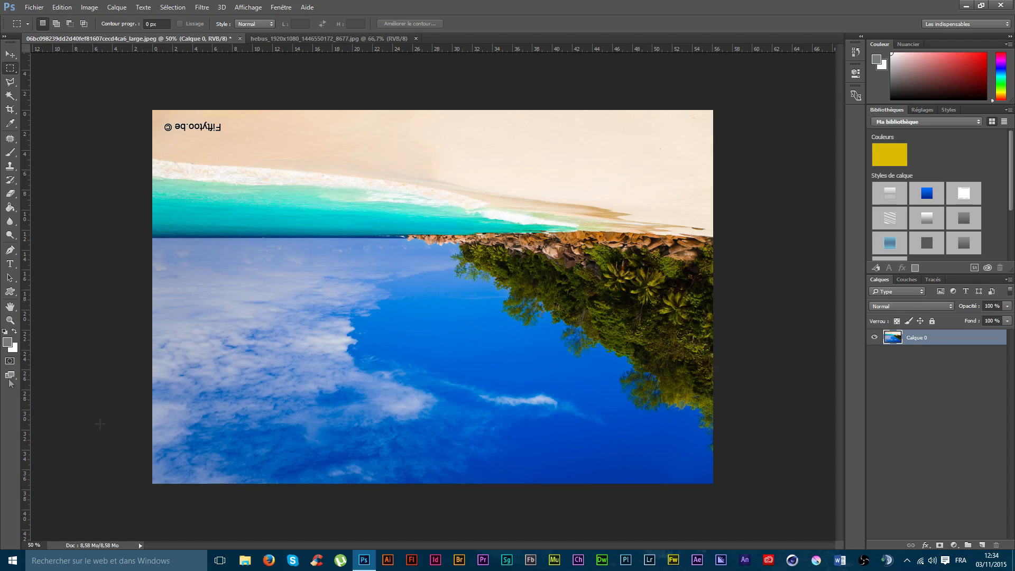
key(ctrl+z)
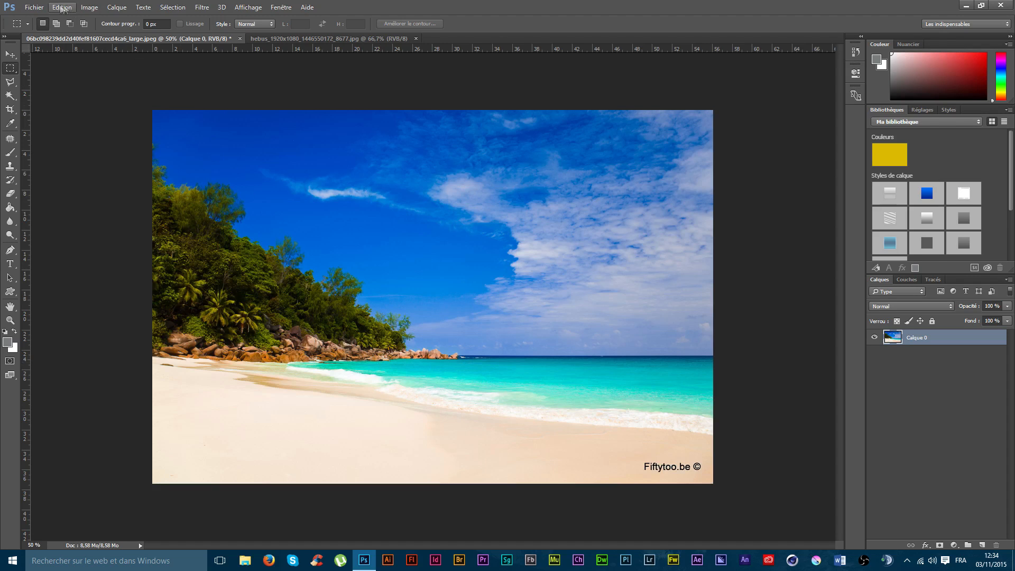
click(38, 8)
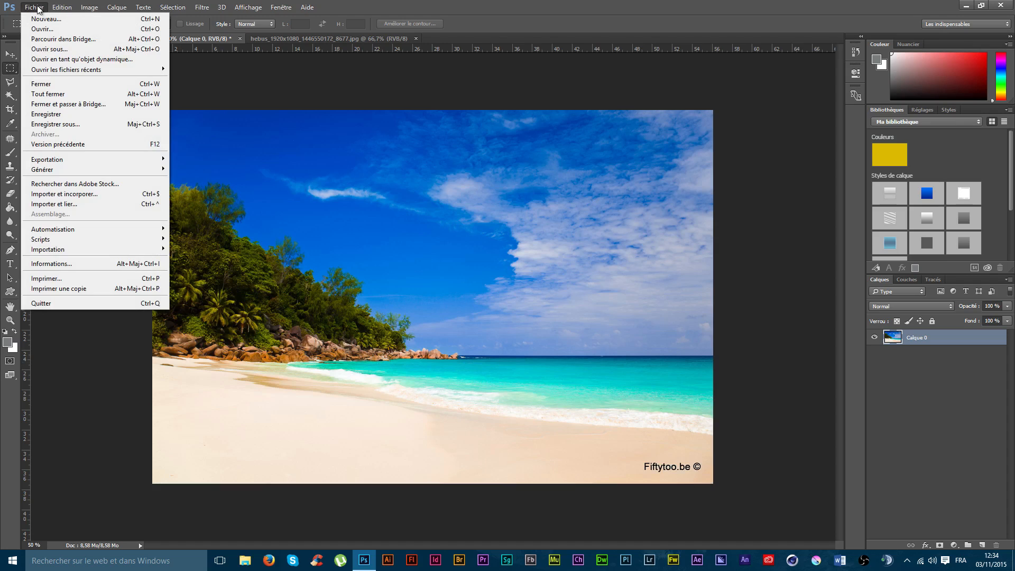
click(391, 88)
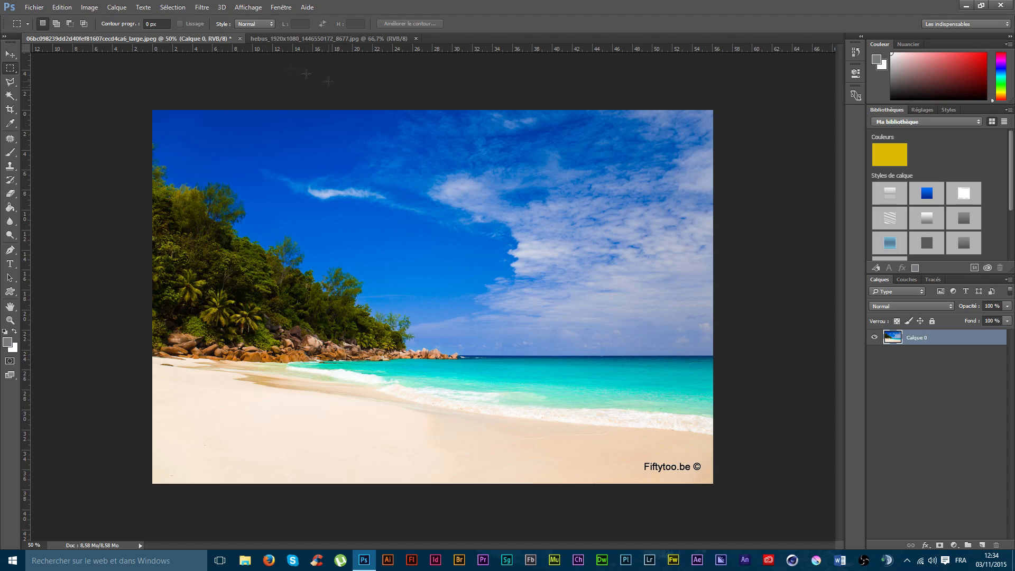
Step: Mirror the beach layer with the horizontal axis symmetry transformation
click(70, 9)
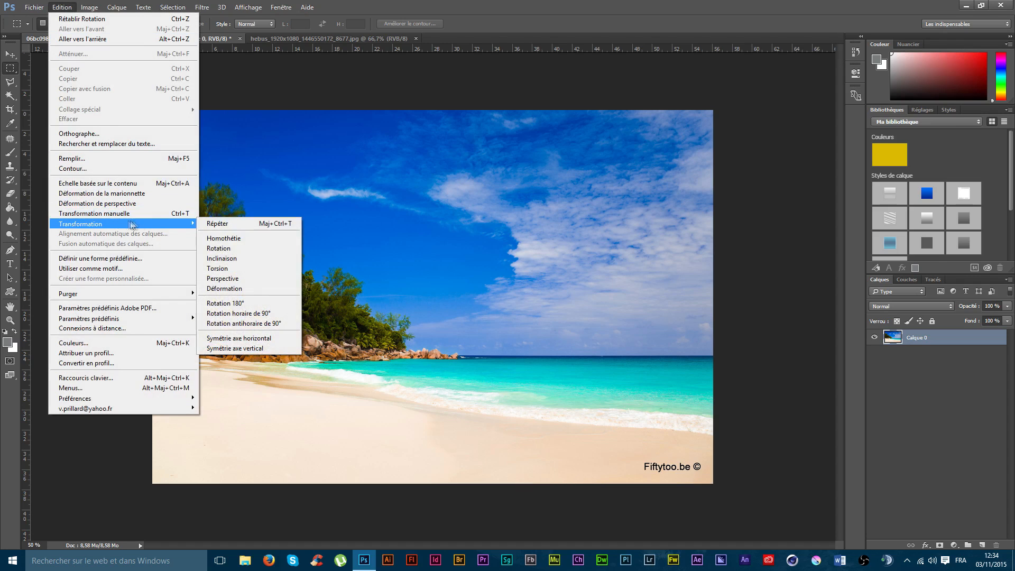
click(248, 341)
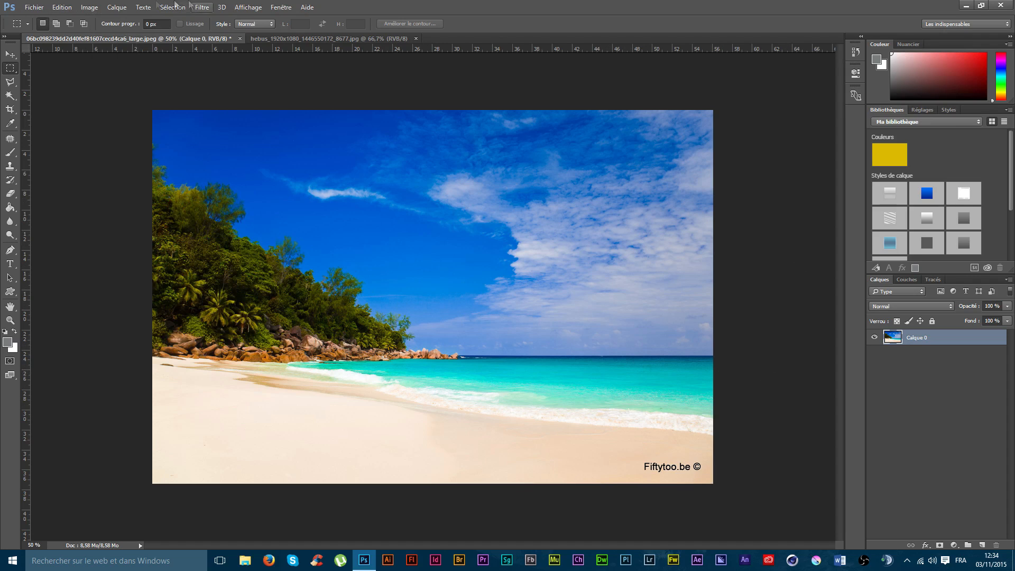
click(61, 7)
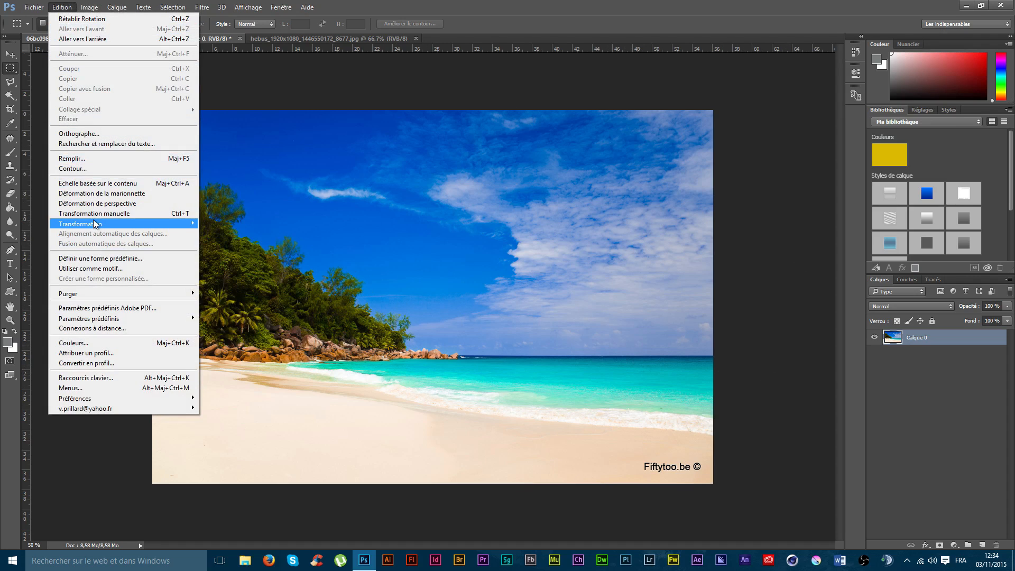
click(268, 337)
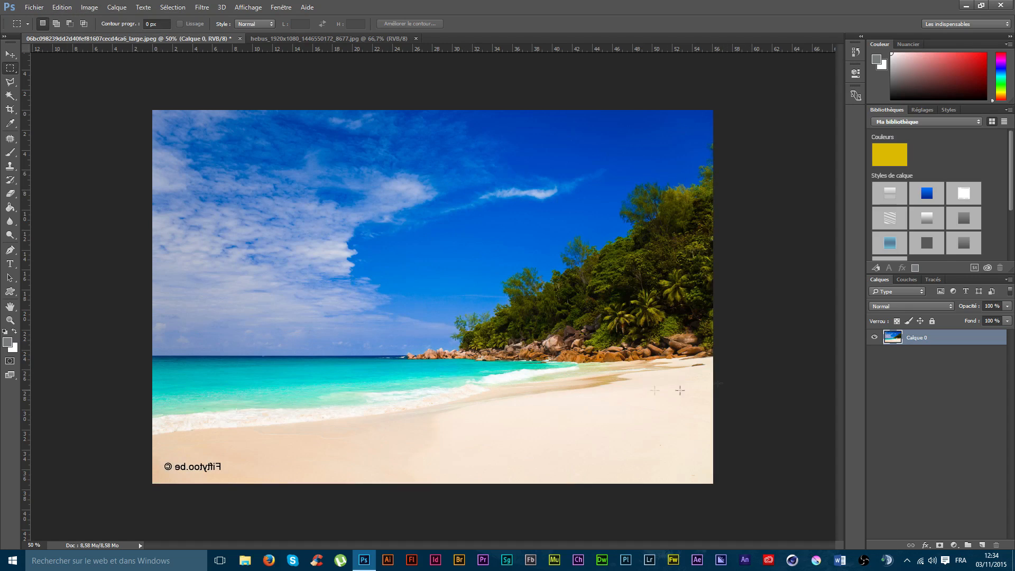
click(69, 7)
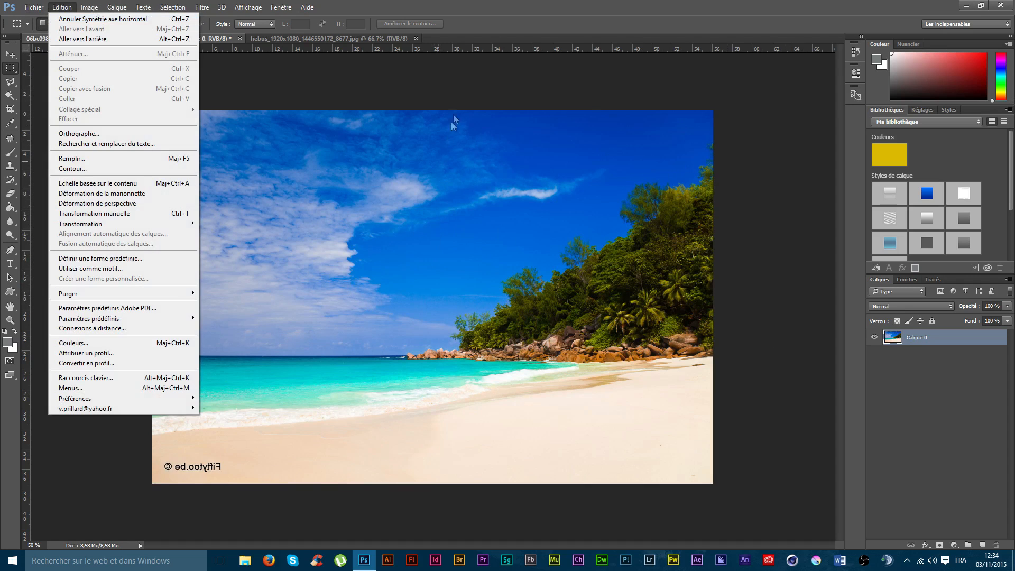
click(457, 95)
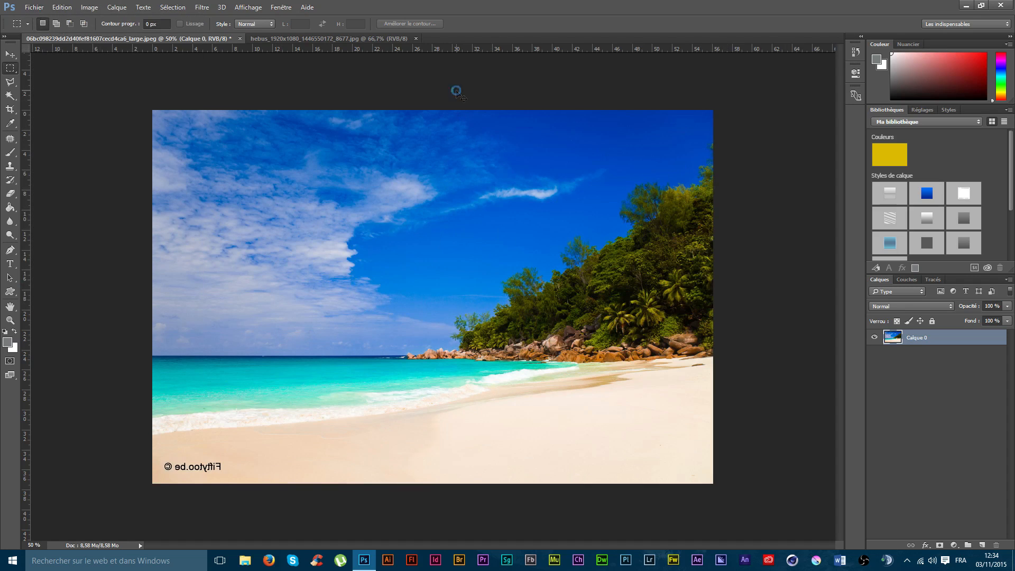
click(577, 306)
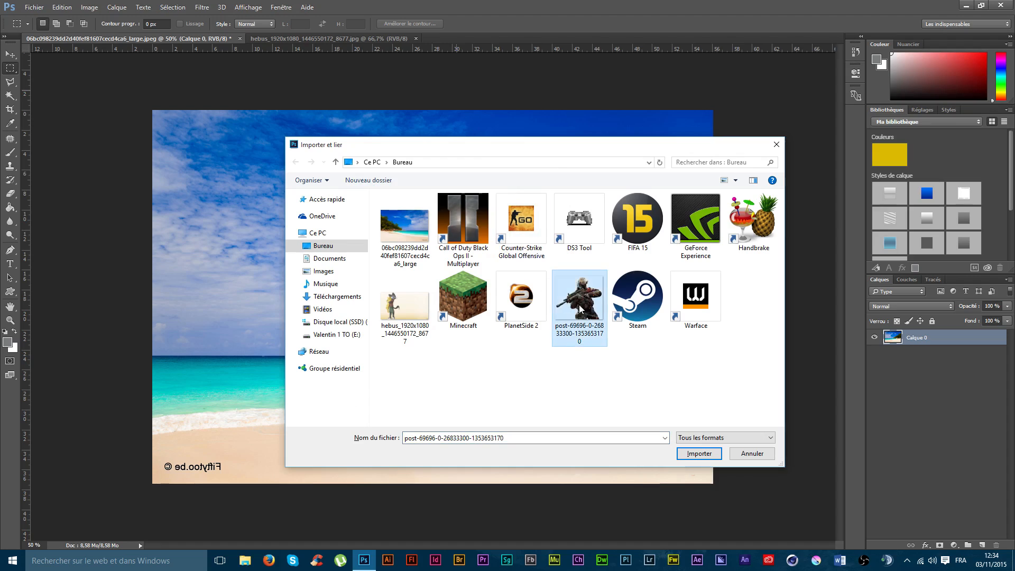
double_click(579, 309)
Step: Scale down the placed soldier image, position it in the lower right of the beach picture and apply the placement
drag(503, 296, 523, 307)
drag(250, 491, 397, 356)
drag(551, 281, 634, 412)
key(Return)
key(m)
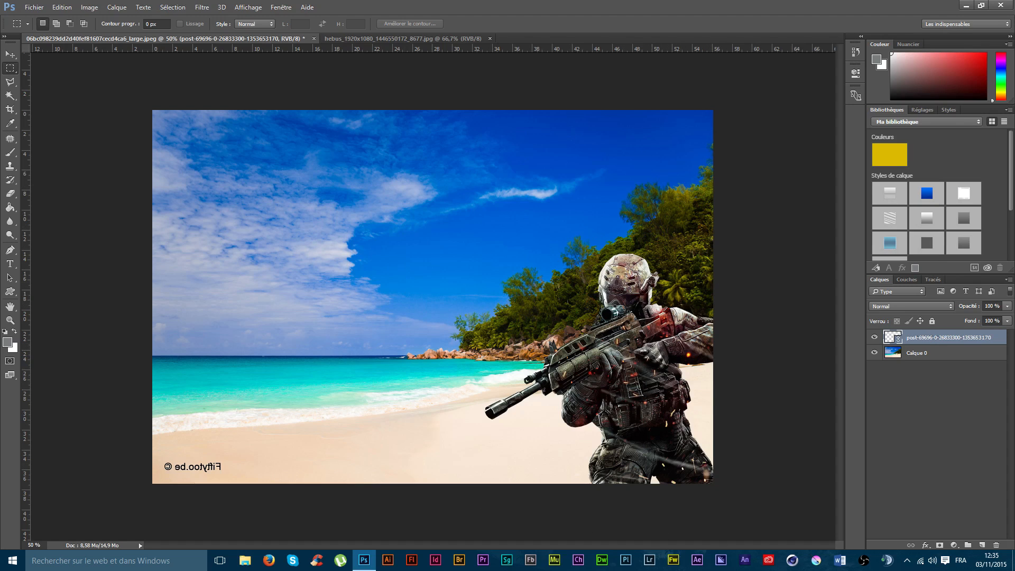
Step: Mirror the soldier layer horizontally and move it to the lower middle of the beach picture
click(74, 8)
mouse_move(112, 224)
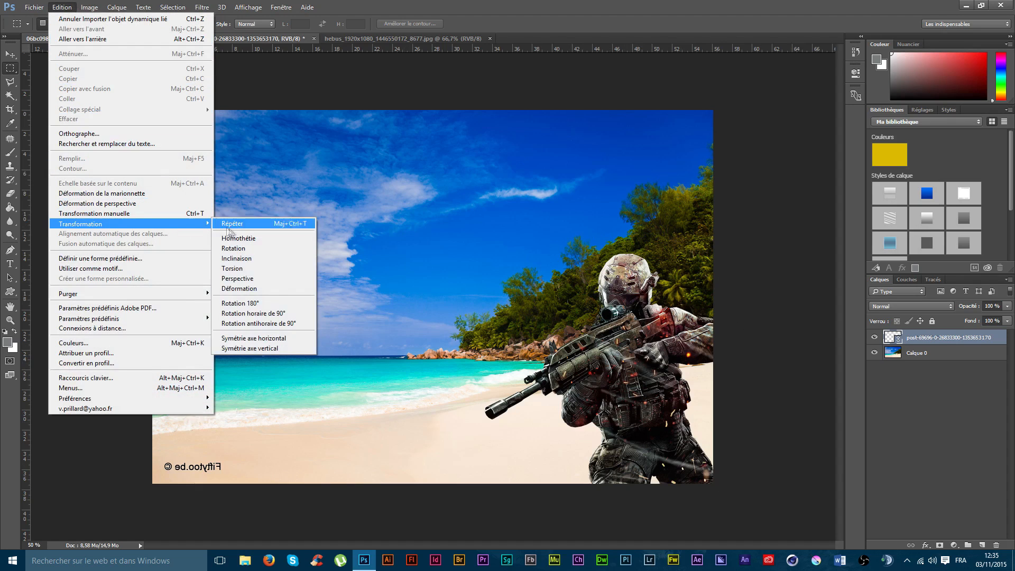
click(290, 337)
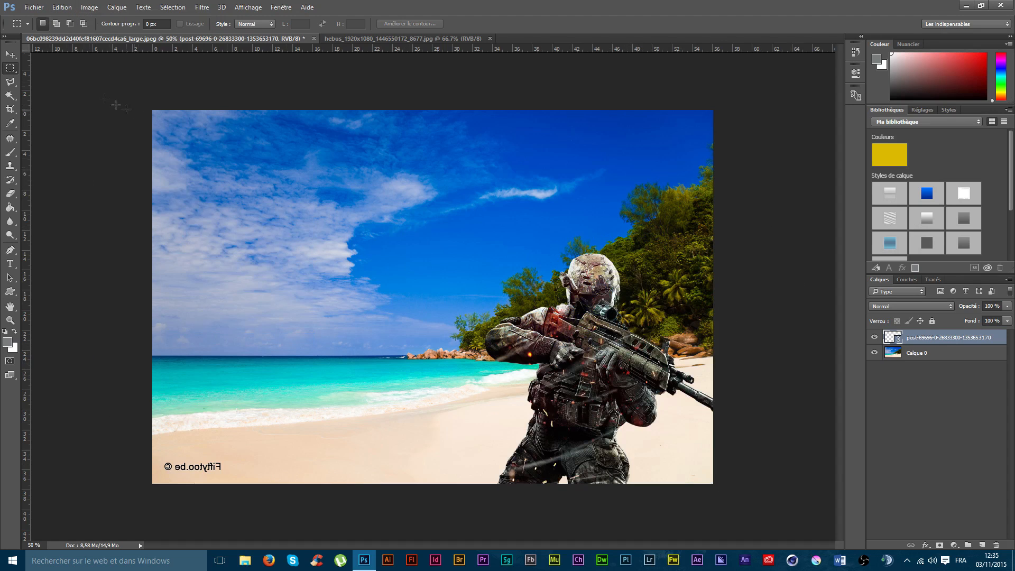
click(11, 54)
drag(650, 312, 304, 348)
drag(288, 393, 492, 378)
Step: Flip the soldier layer with the vertical axis symmetry, then try moving it up to the picture's upper edge and undo that move
click(34, 7)
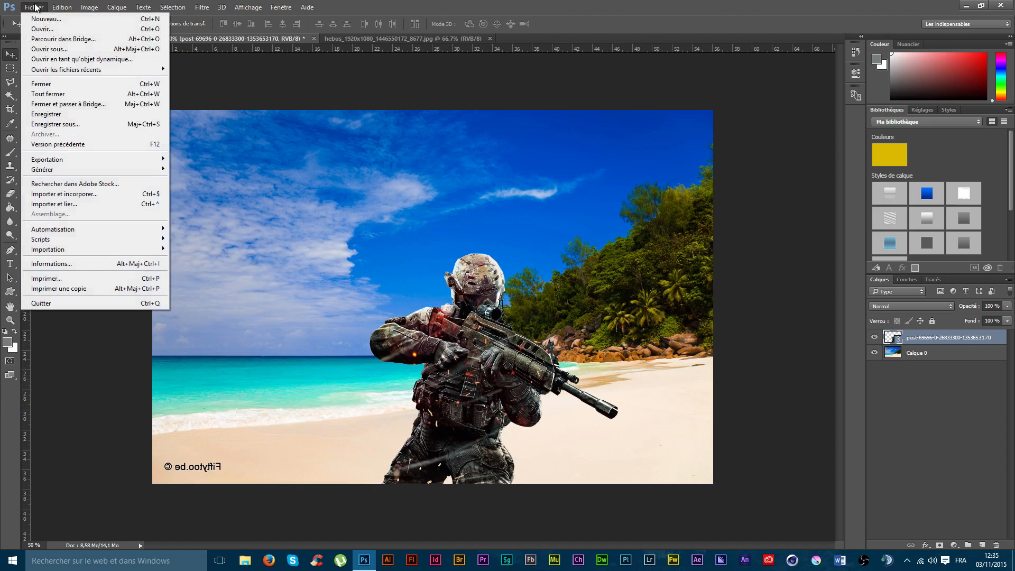
click(62, 7)
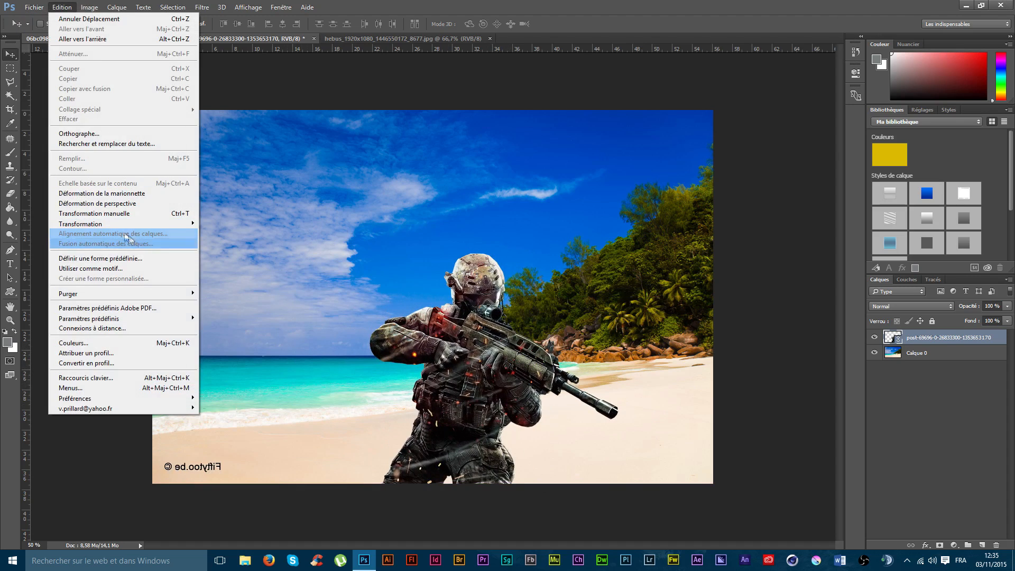
mouse_move(125, 229)
click(268, 351)
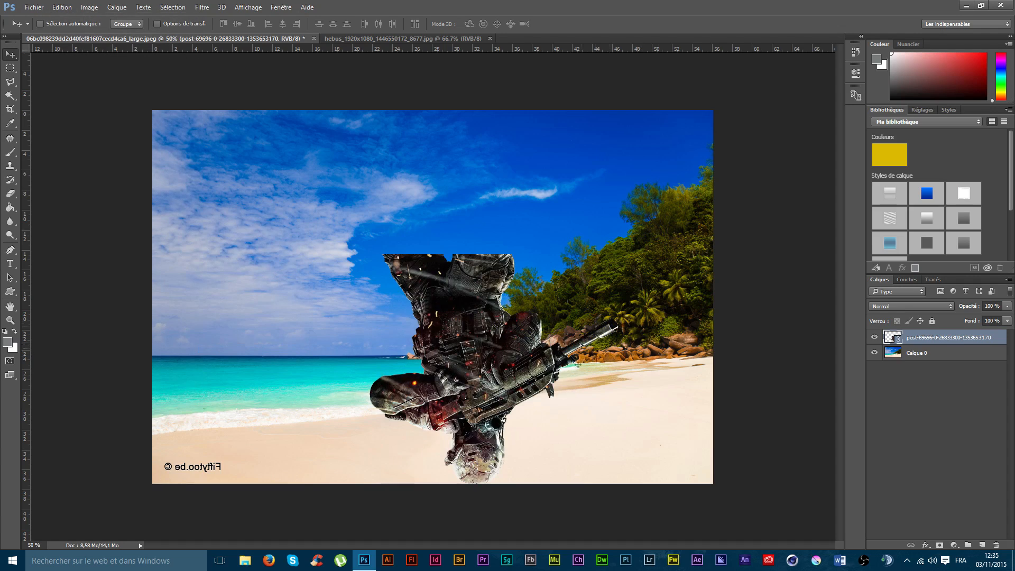
drag(473, 235, 465, 174)
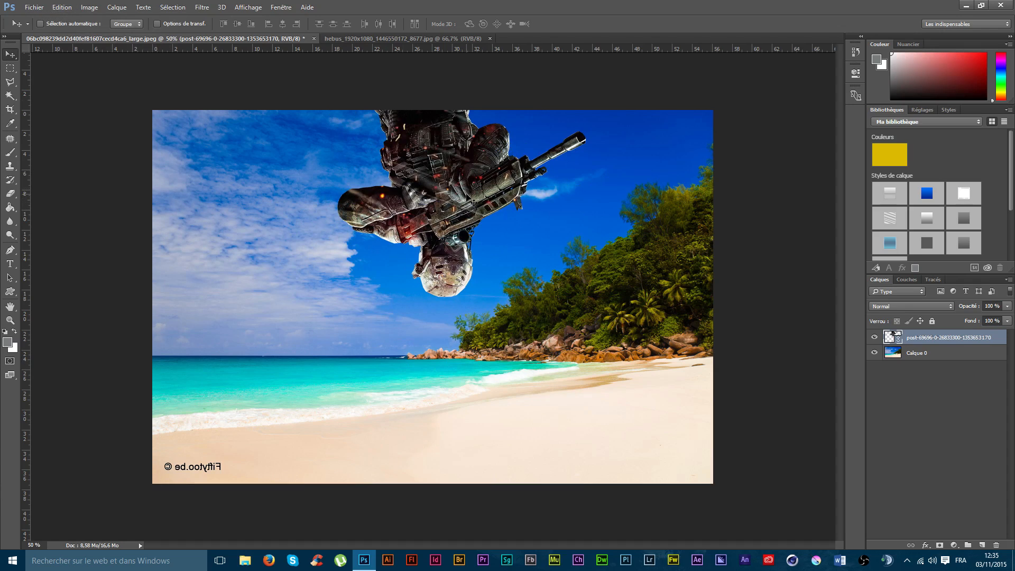
key(ctrl+z)
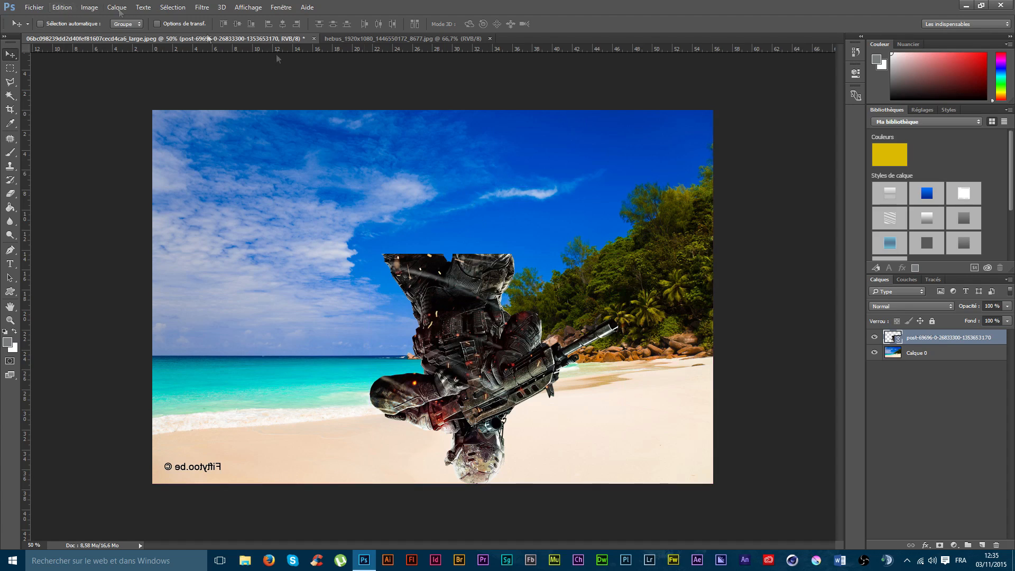
Step: Delete the soldier layer and mirror the beach layer horizontally back to its original orientation
key(Delete)
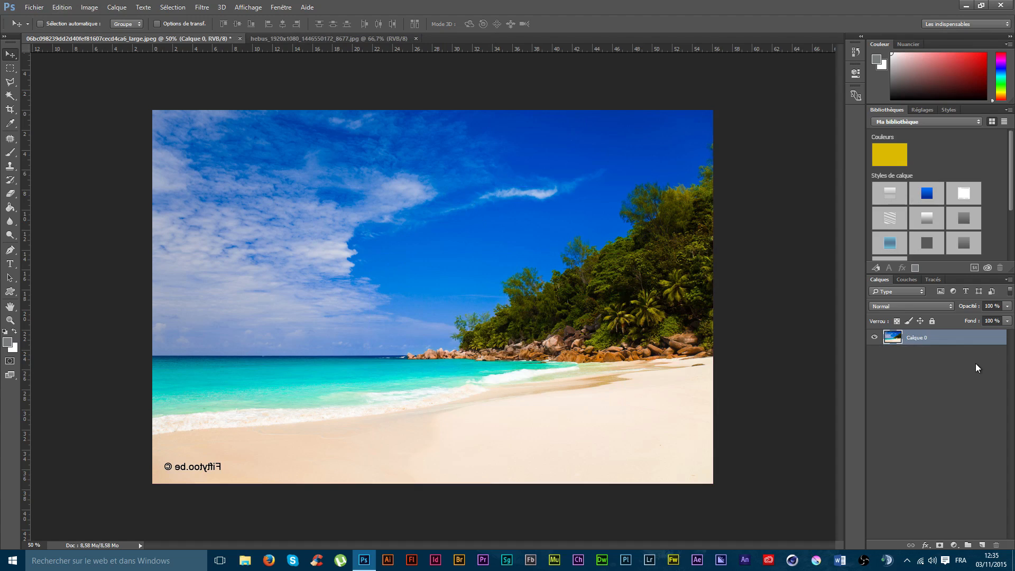
click(62, 6)
mouse_move(133, 226)
click(239, 338)
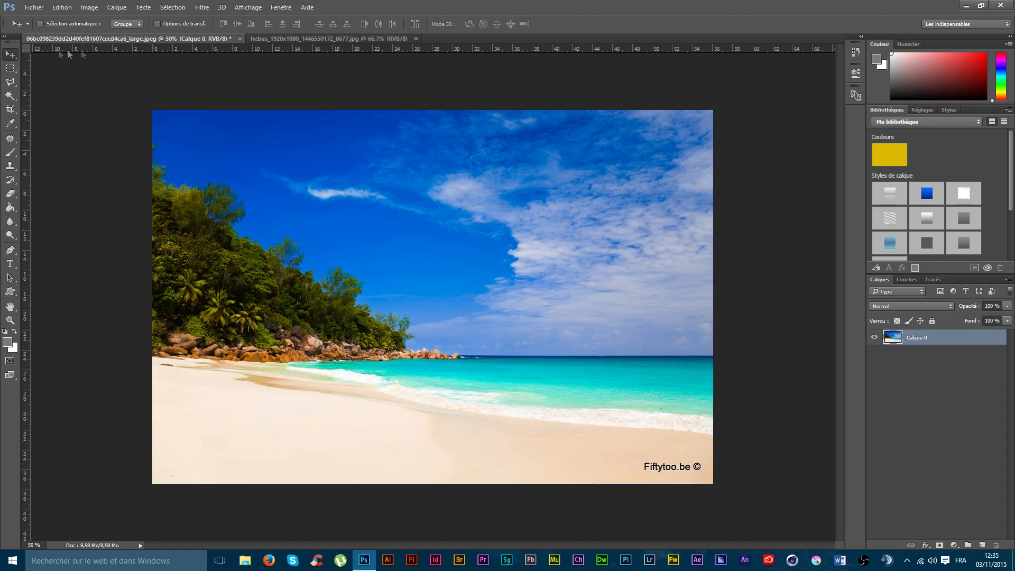
click(315, 37)
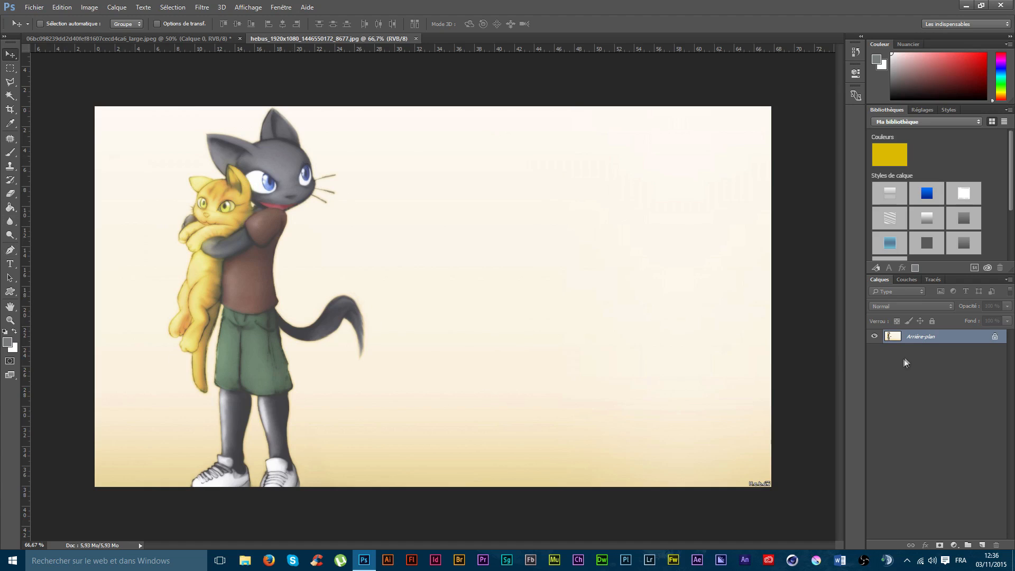
click(994, 336)
key(ctrl+t)
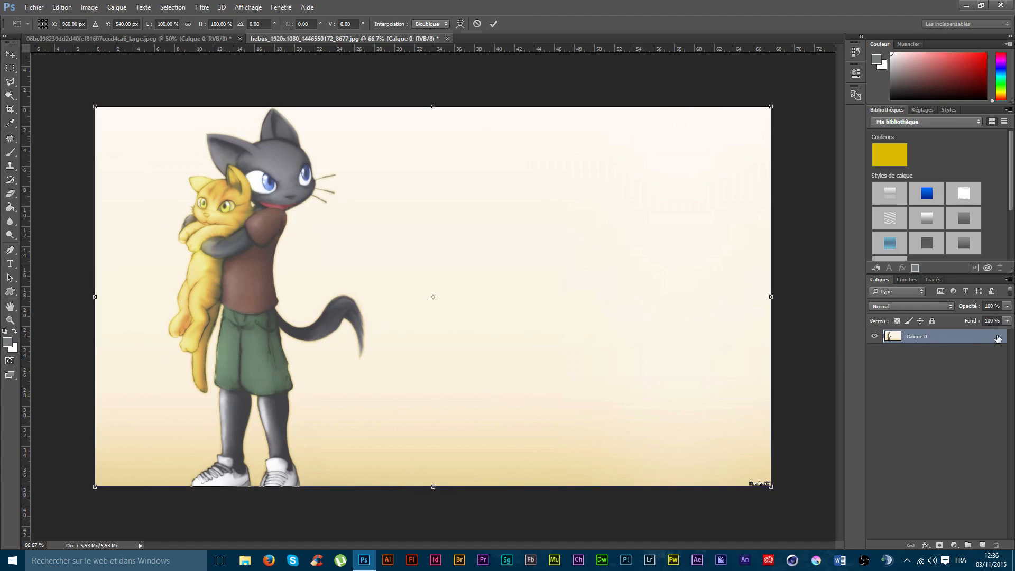
mouse_move(96, 488)
mouse_down()
mouse_move(351, 340)
mouse_move(93, 485)
mouse_up()
key(Return)
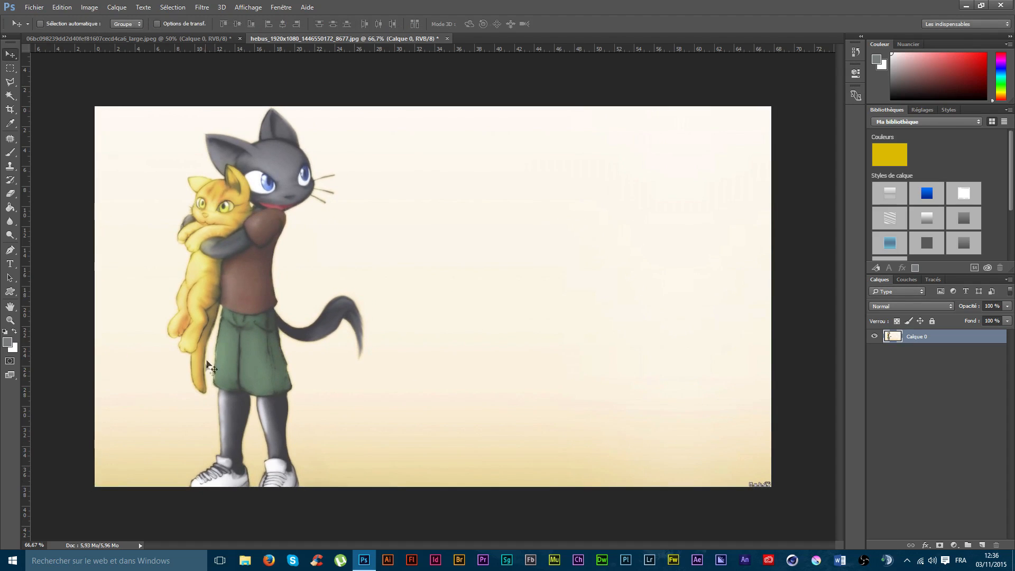
Step: Preview a 1:1 (carré) crop of the cat picture, then frame its upper-left part with the Format d'origine ratio
click(10, 109)
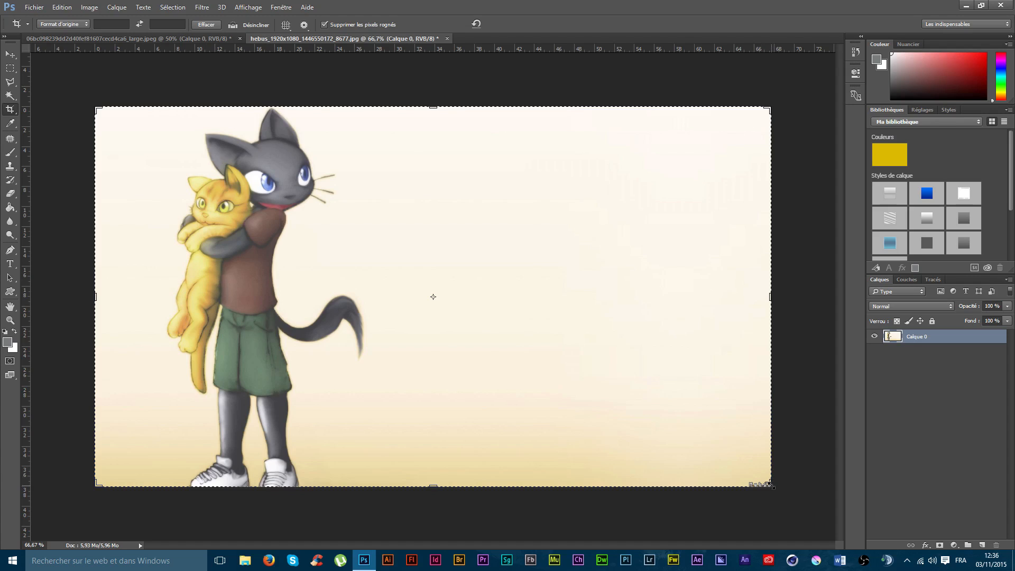
click(80, 25)
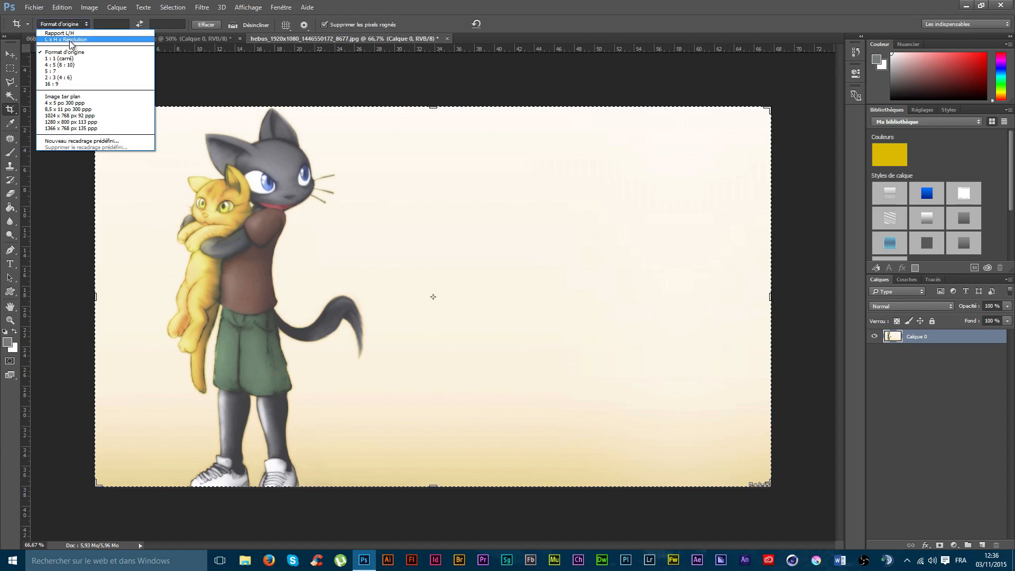
click(58, 59)
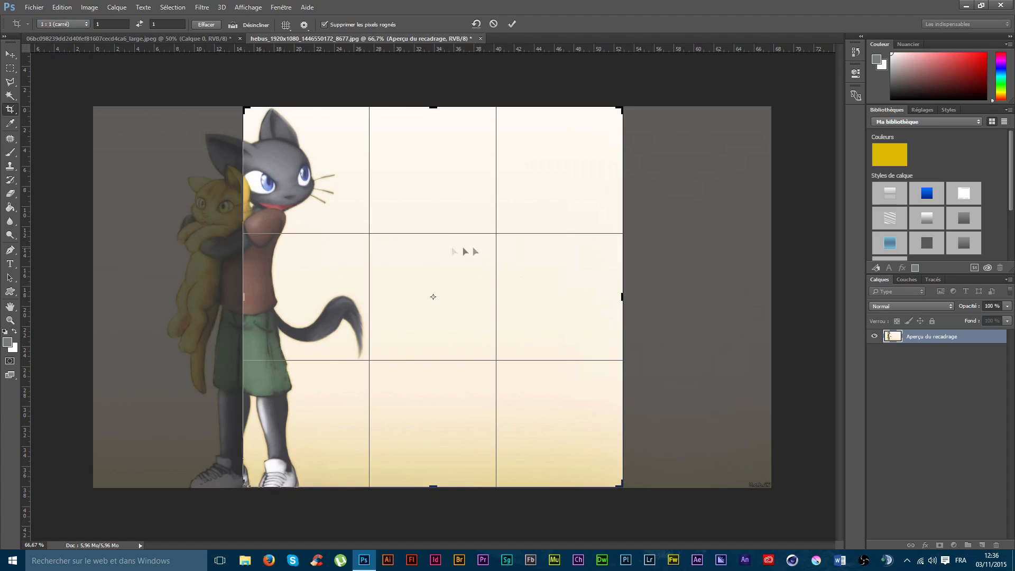
click(87, 24)
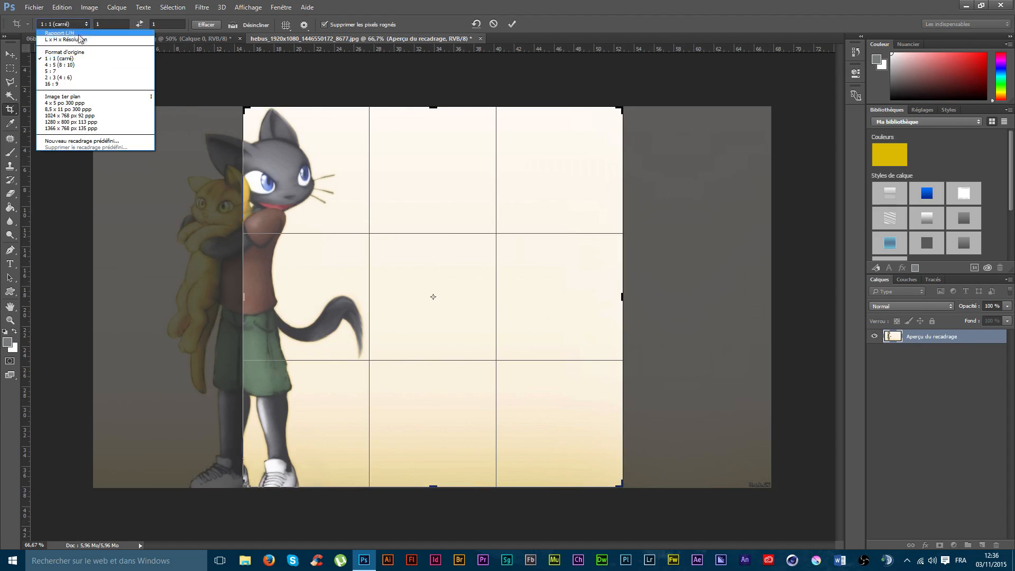
click(59, 51)
drag(482, 307, 630, 379)
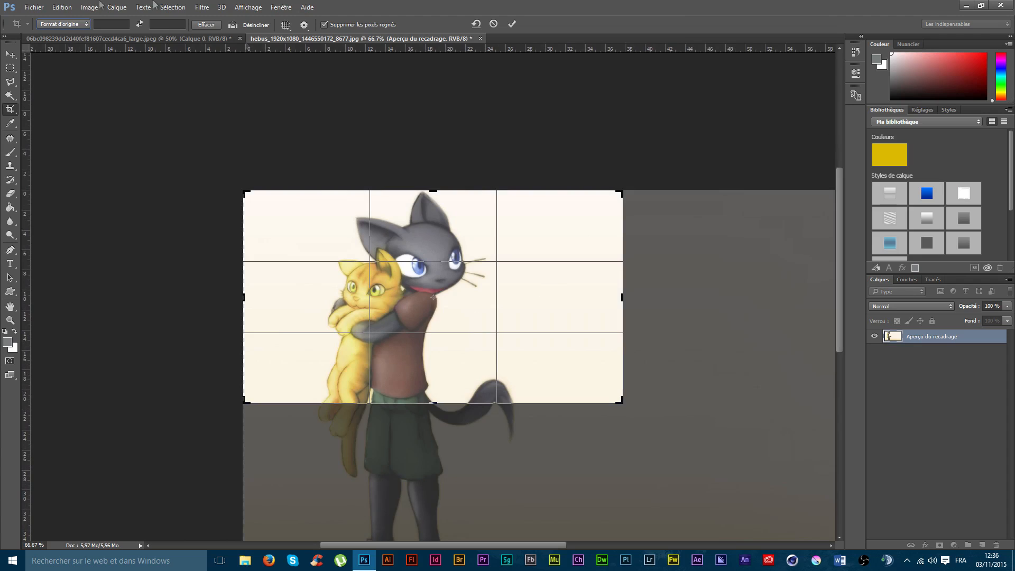
Step: Crop the cat picture to a 1:1 square around the standing cat, from the head down to the lower legs
click(78, 26)
click(59, 58)
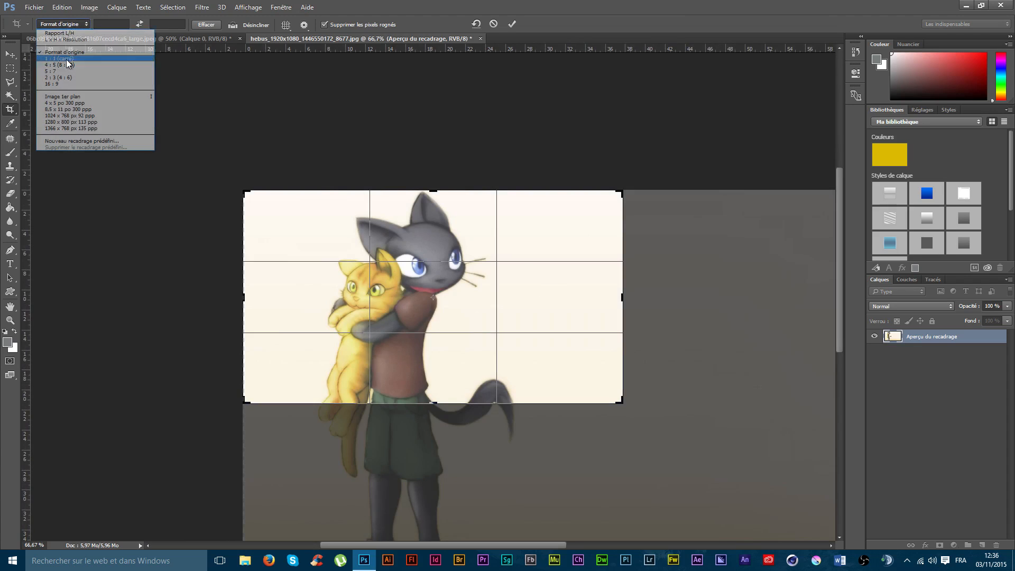
mouse_move(501, 290)
mouse_down()
mouse_move(475, 300)
mouse_move(498, 262)
mouse_move(513, 264)
mouse_move(518, 283)
mouse_up()
drag(433, 403, 449, 459)
drag(451, 378, 451, 380)
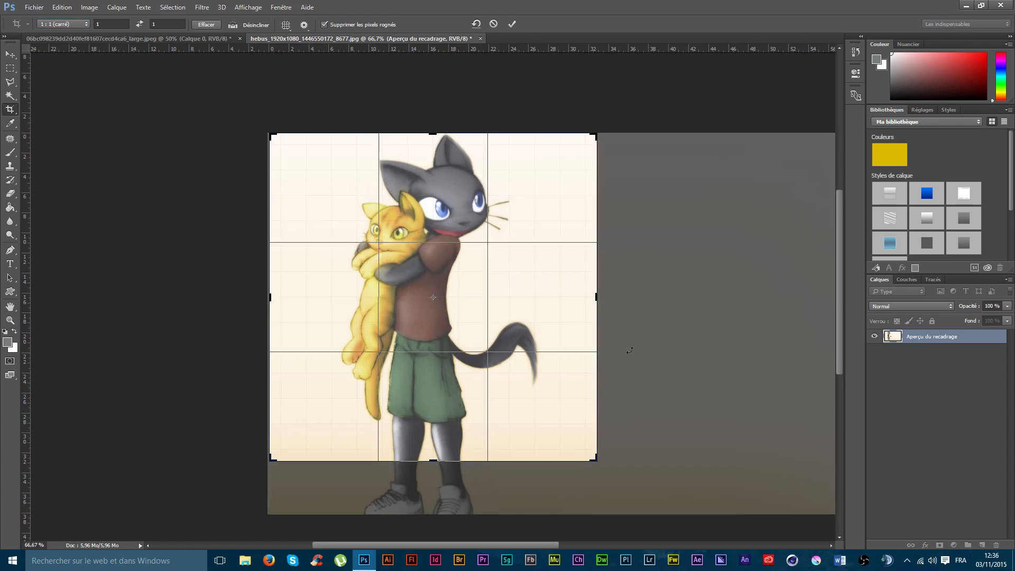
key(Return)
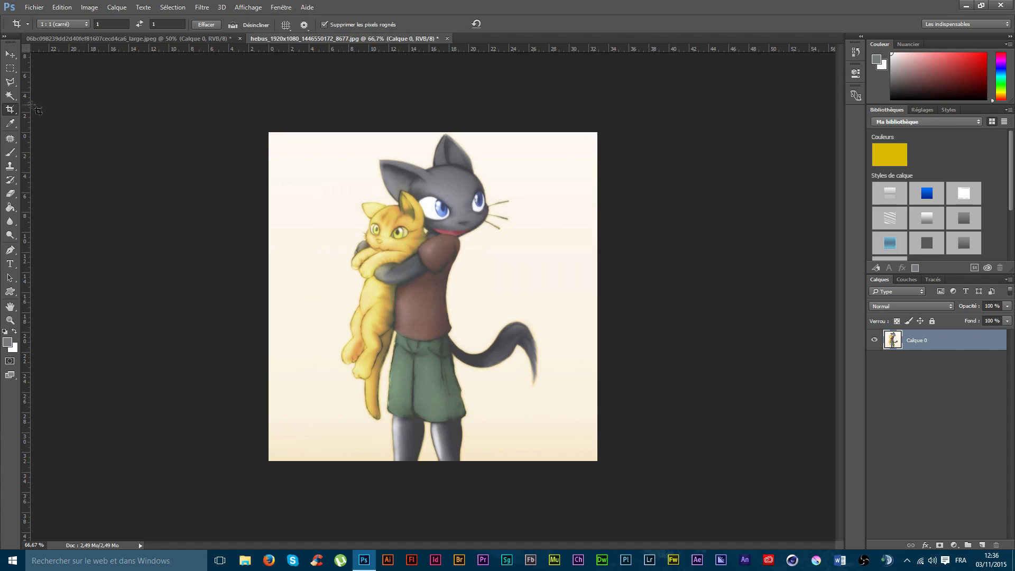
Step: Try the Règle des tiers, Grille and Diagonale crop overlays on the square cat picture
click(285, 29)
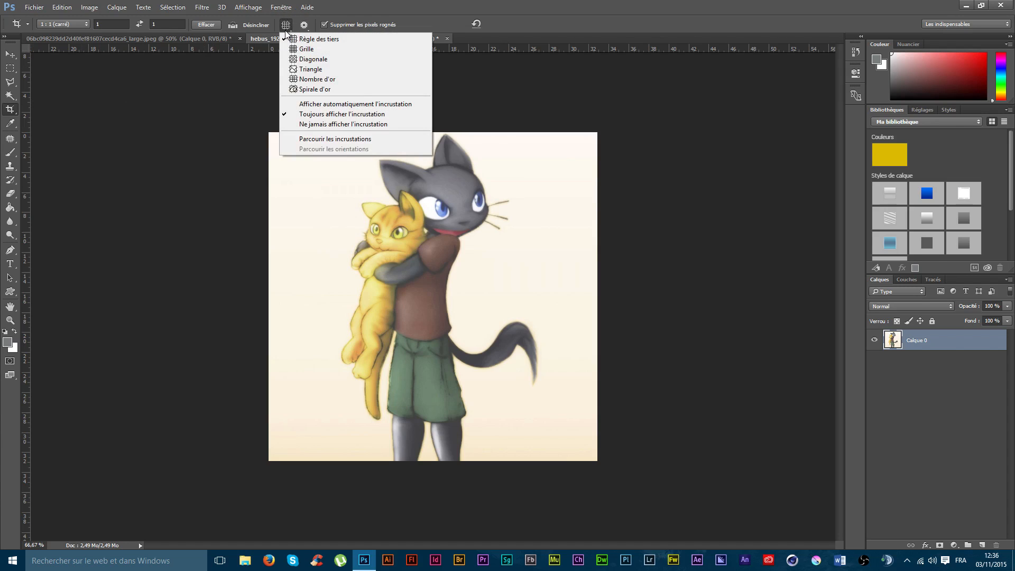
click(301, 41)
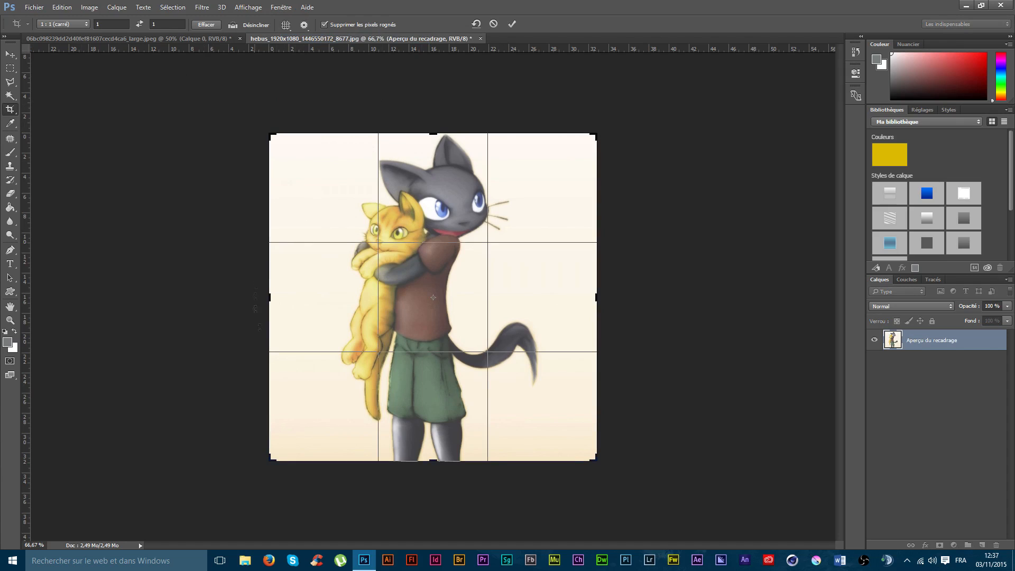
click(285, 24)
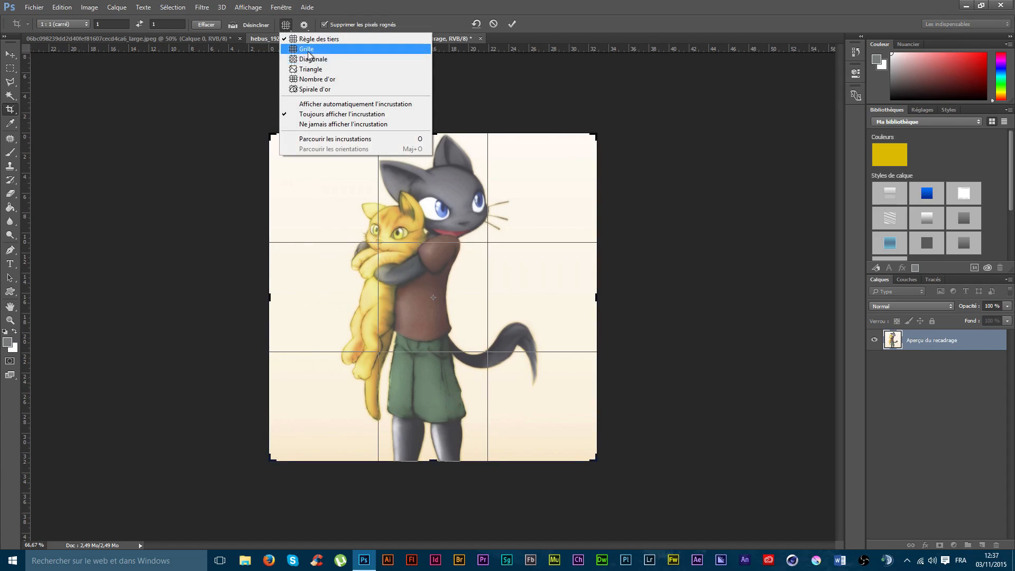
click(306, 49)
click(285, 25)
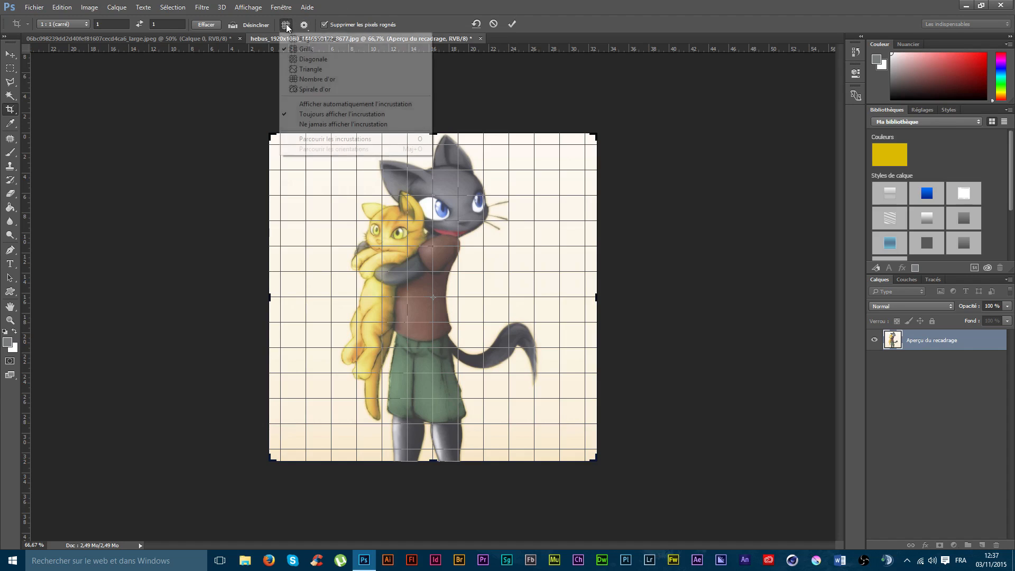
click(306, 60)
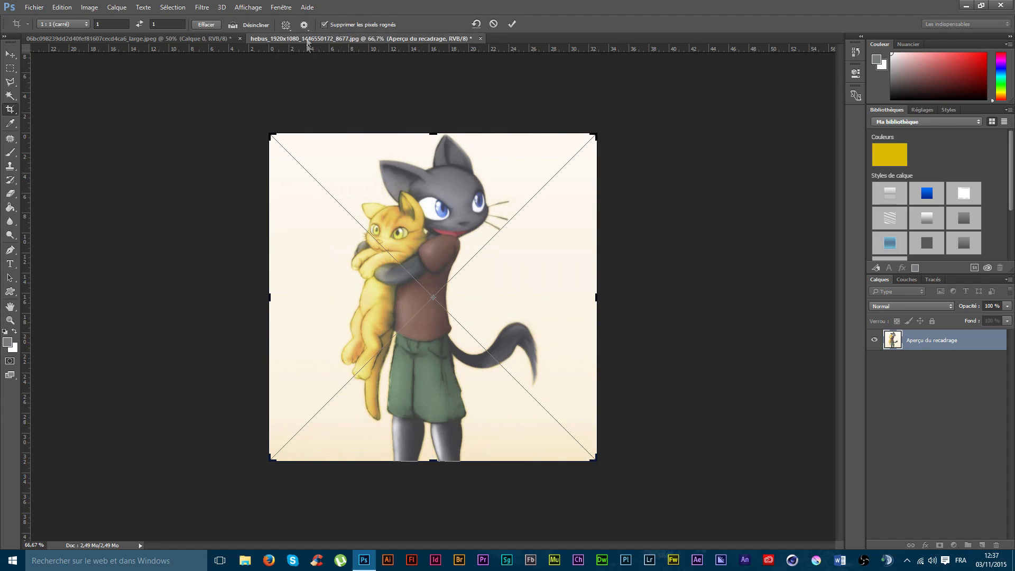
Step: Try the Triangle, Nombre d'or and Spirale d'or crop overlays on the cat picture
click(286, 25)
click(307, 68)
click(286, 25)
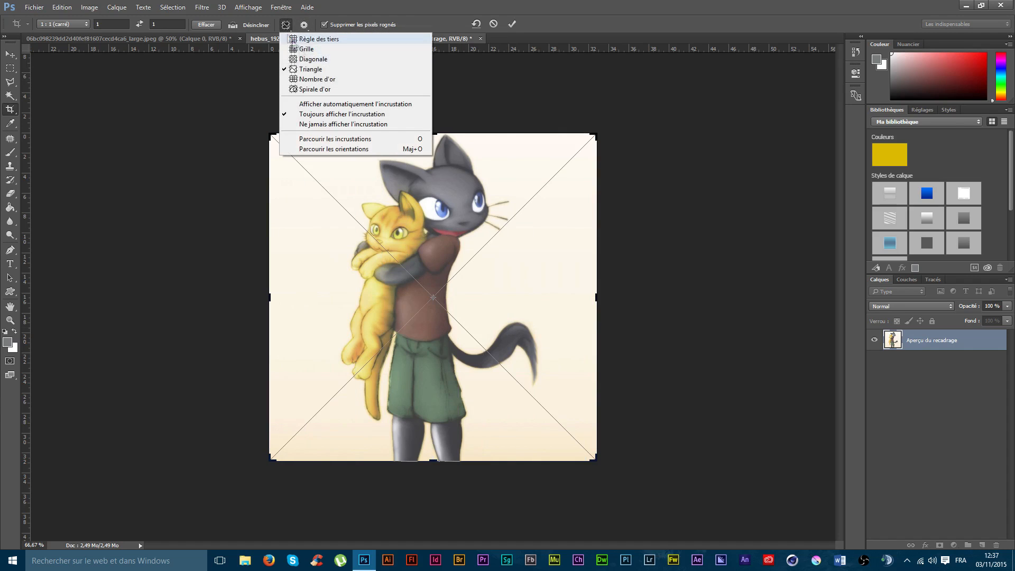
click(317, 79)
click(285, 25)
click(317, 88)
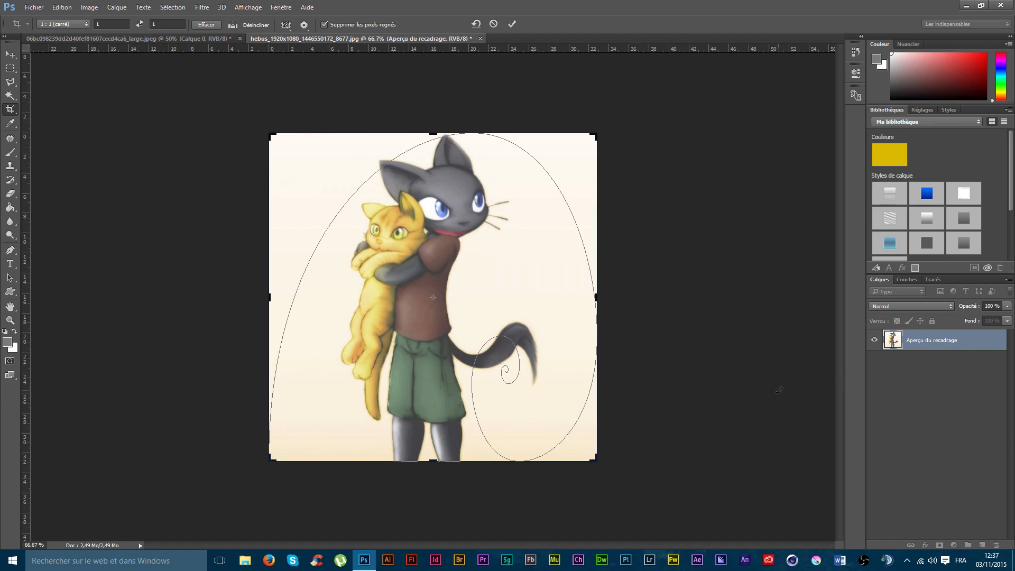
Step: Set the crop overlay back to Règle des tiers and validate the cat picture's crop frame
click(291, 25)
click(299, 40)
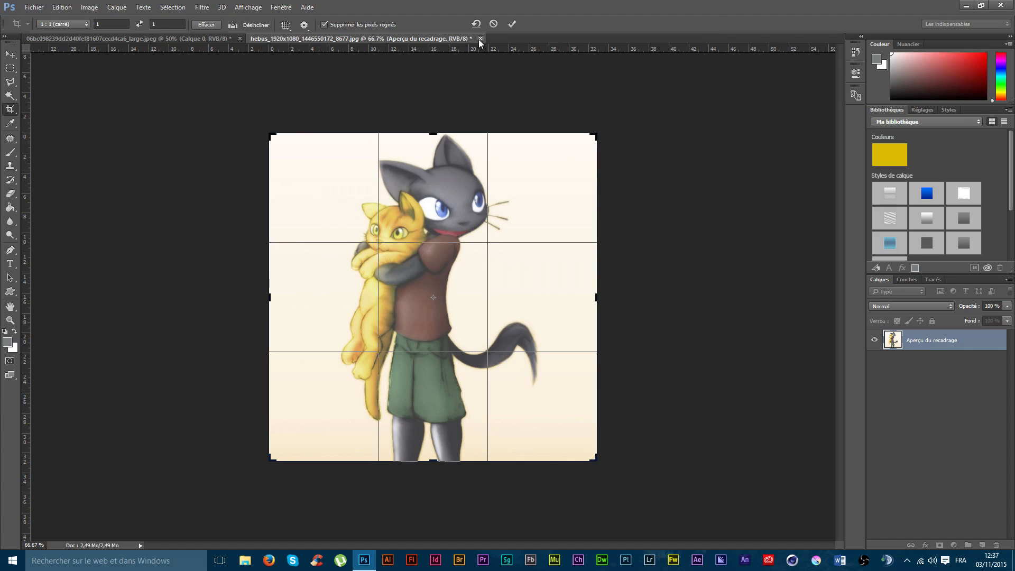
key(Return)
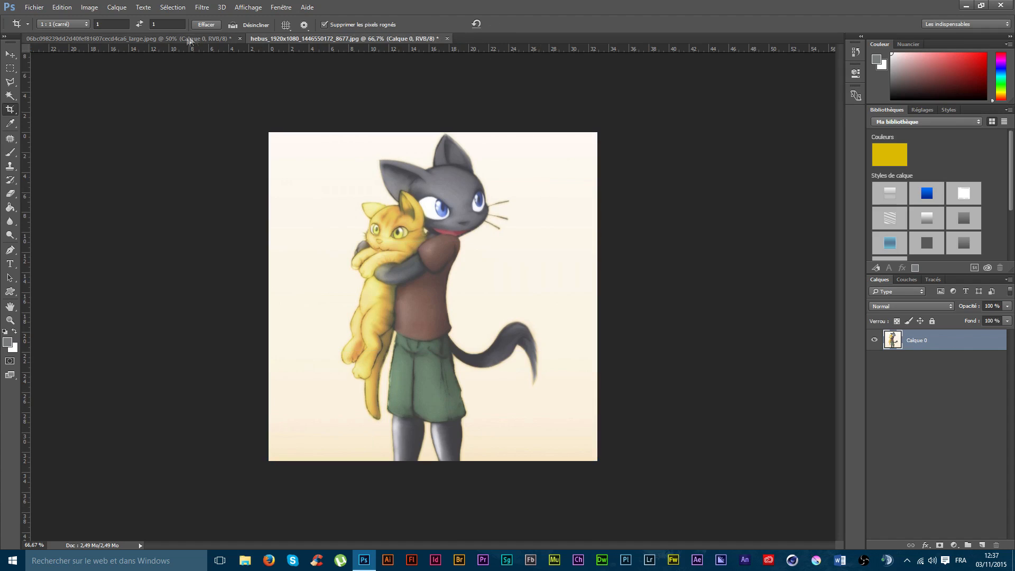
Step: Switch to the beach picture and set its crop ratio to Format d'origine, declining to crop the image
key(ctrl+Tab)
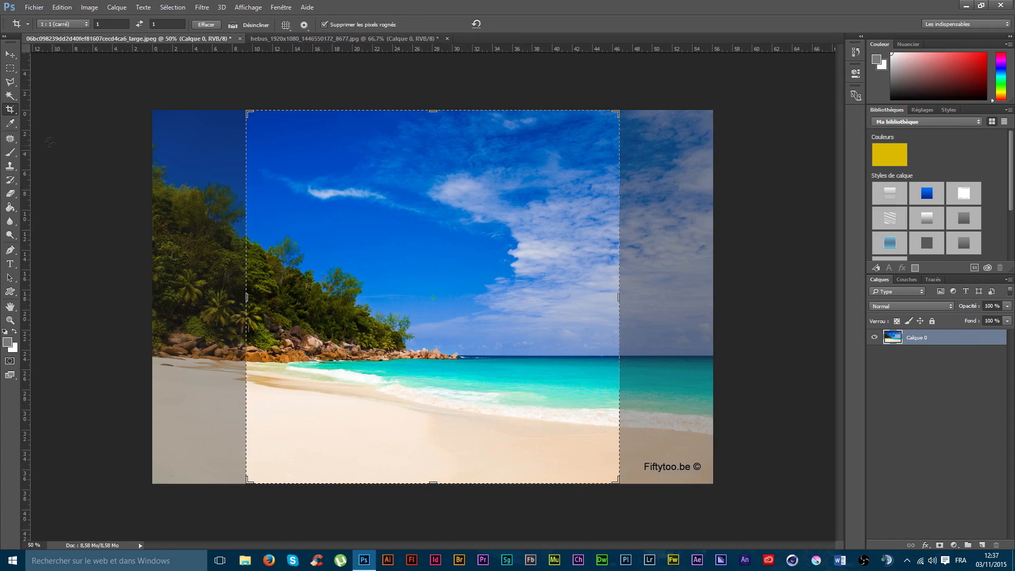
click(62, 24)
click(58, 47)
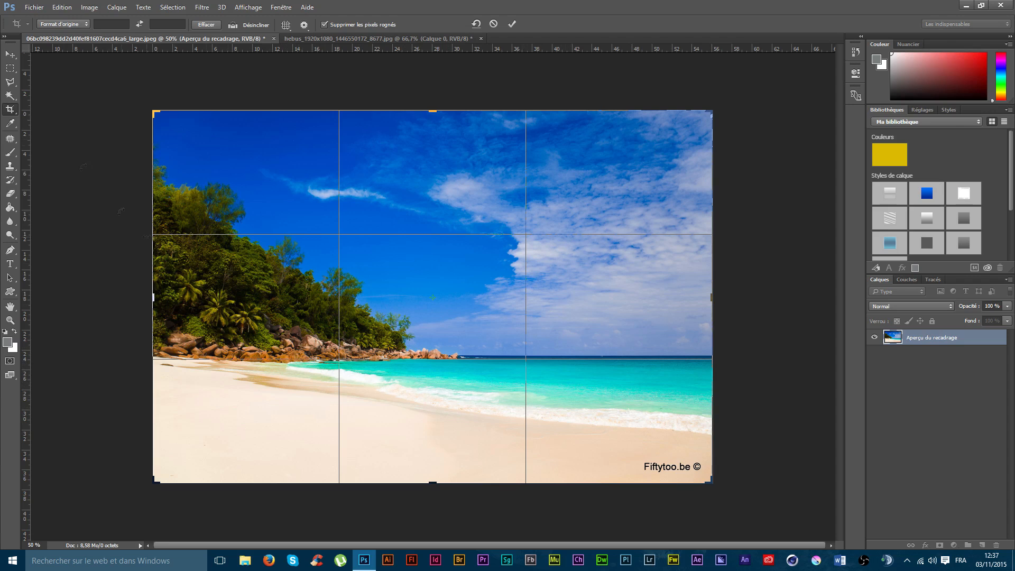
click(8, 111)
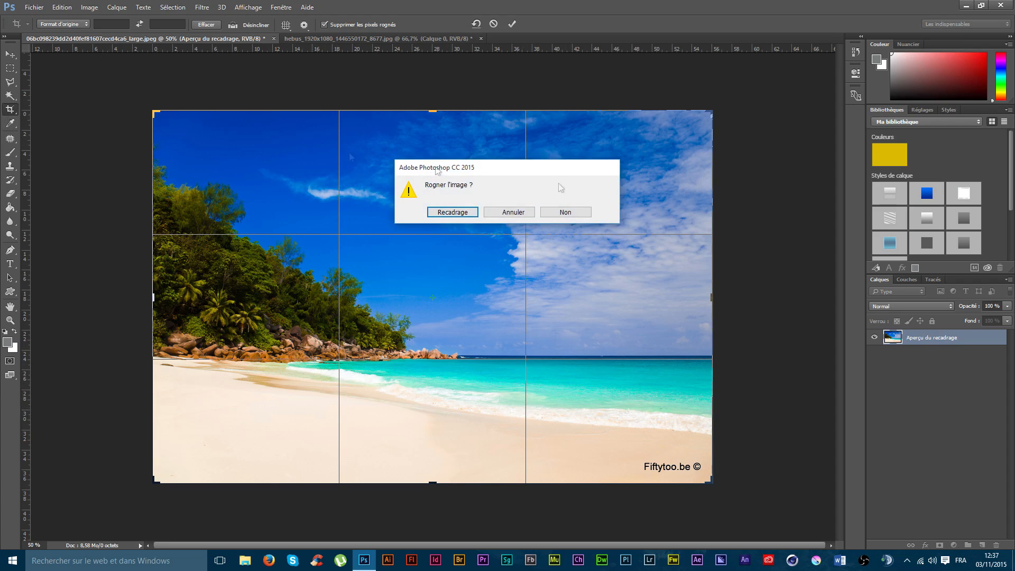
click(565, 214)
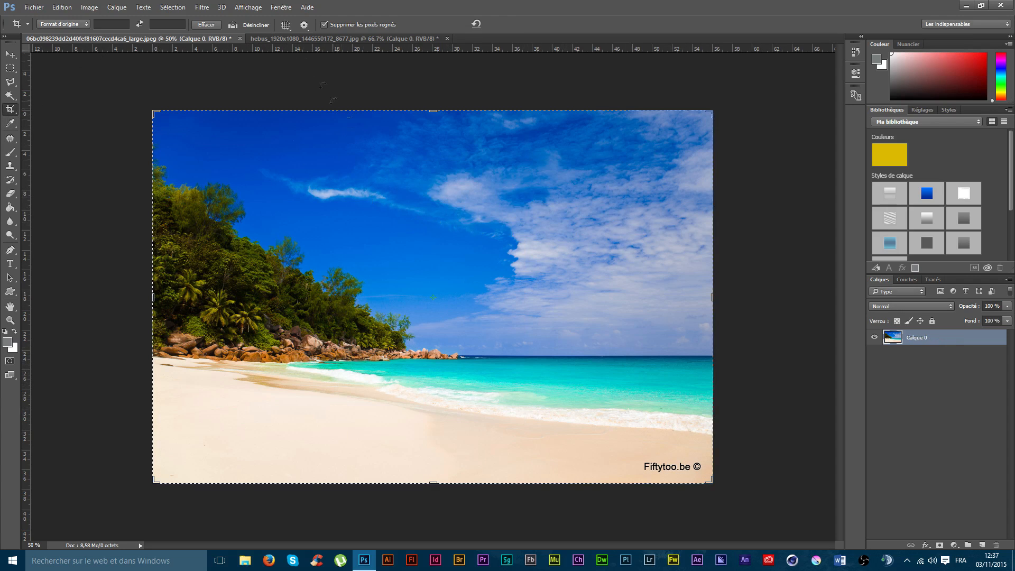
Step: Straighten the beach picture along a line from the shore below the rocks to the right edge, and apply the crop
click(233, 26)
drag(285, 364, 713, 435)
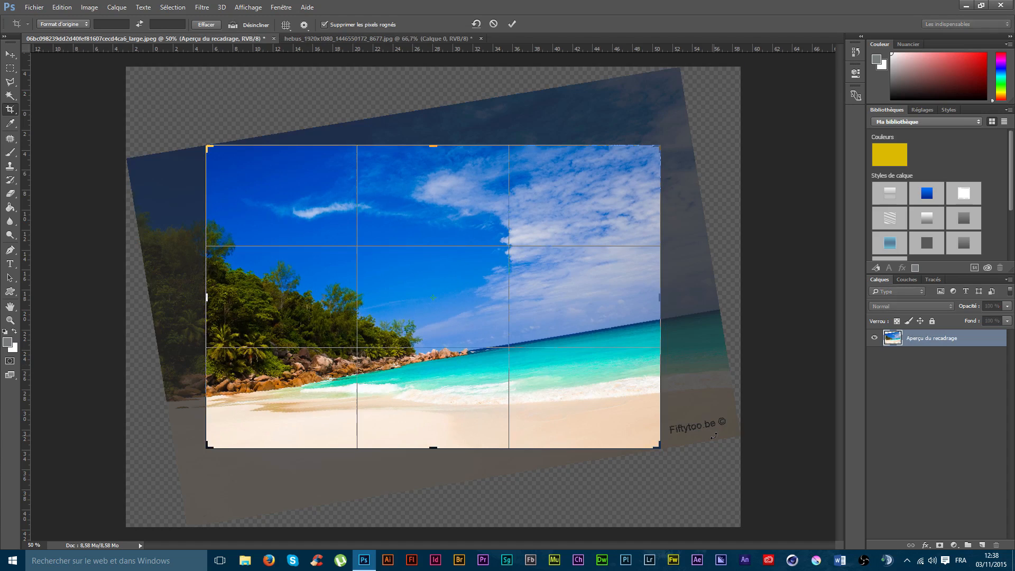
key(Return)
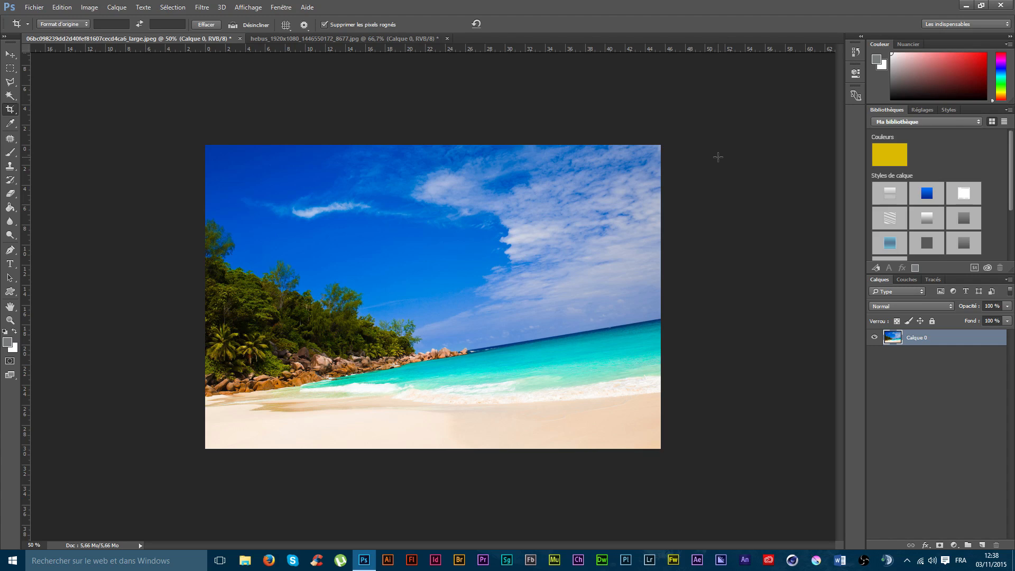
key(super)
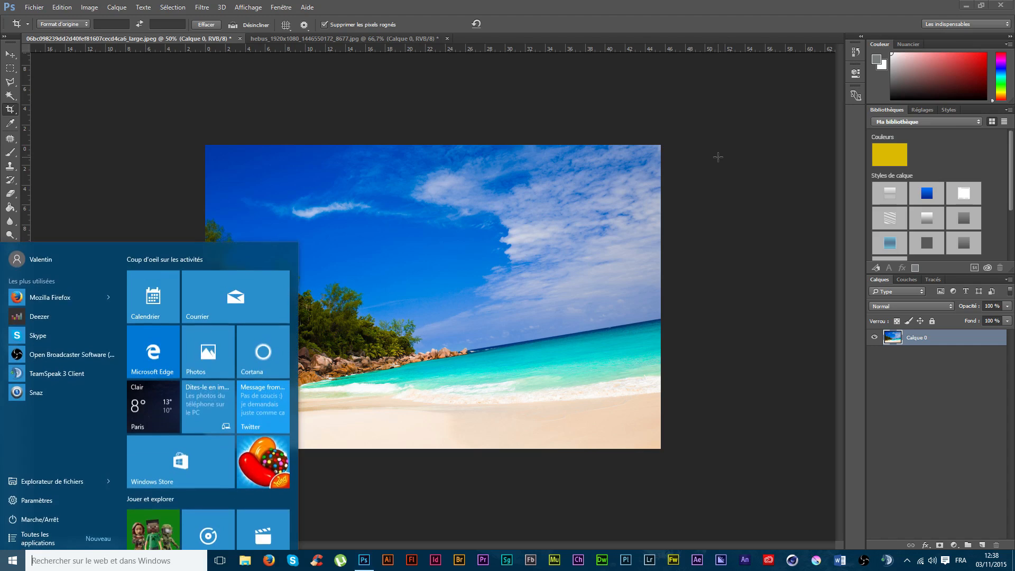
key(super)
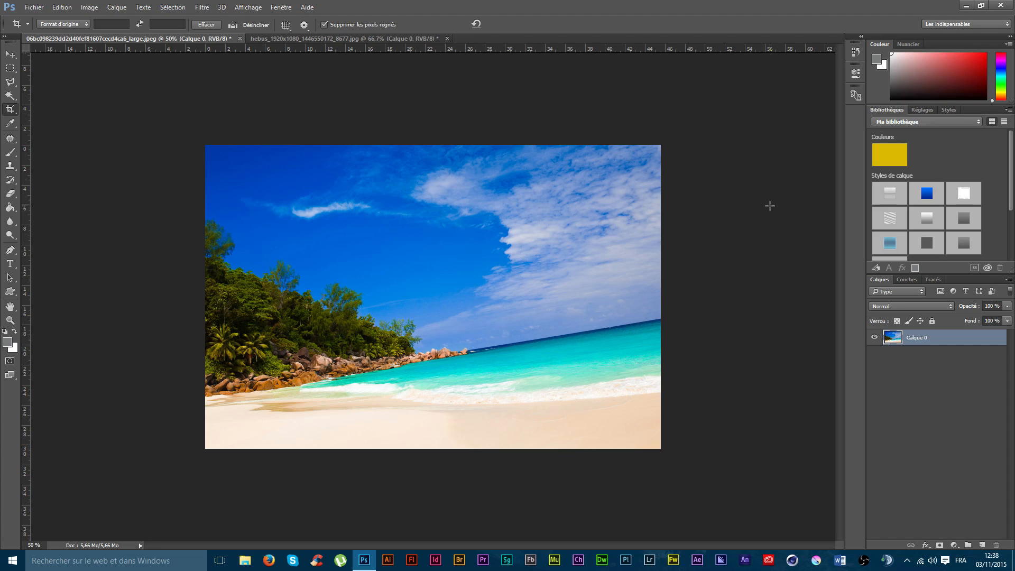
Step: Examine the variants of the rectangular selection tool and the custom shape tool, leaving the Rectangle de sélection tool active
click(12, 70)
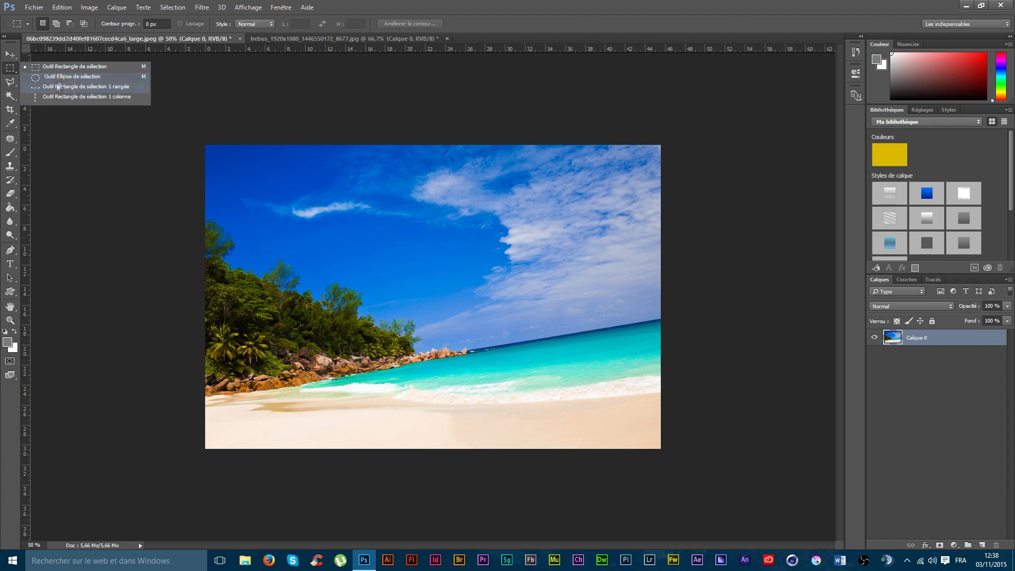
click(9, 68)
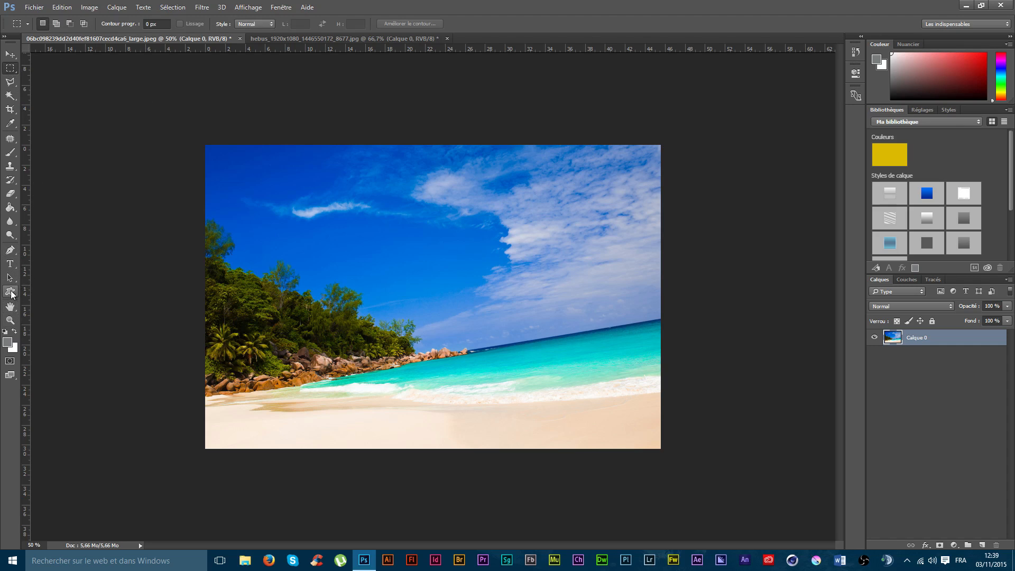
click(10, 292)
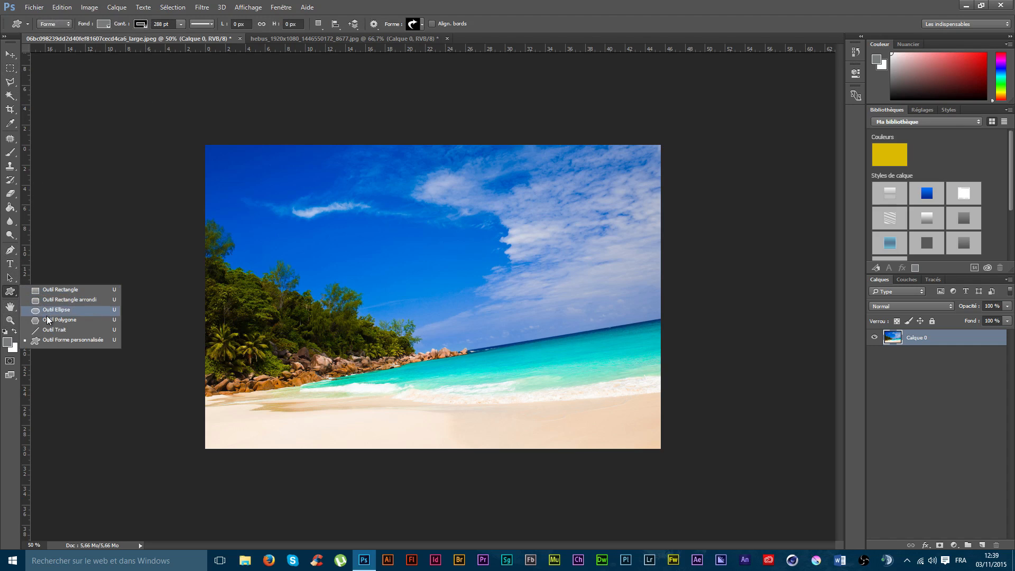
click(16, 293)
click(14, 69)
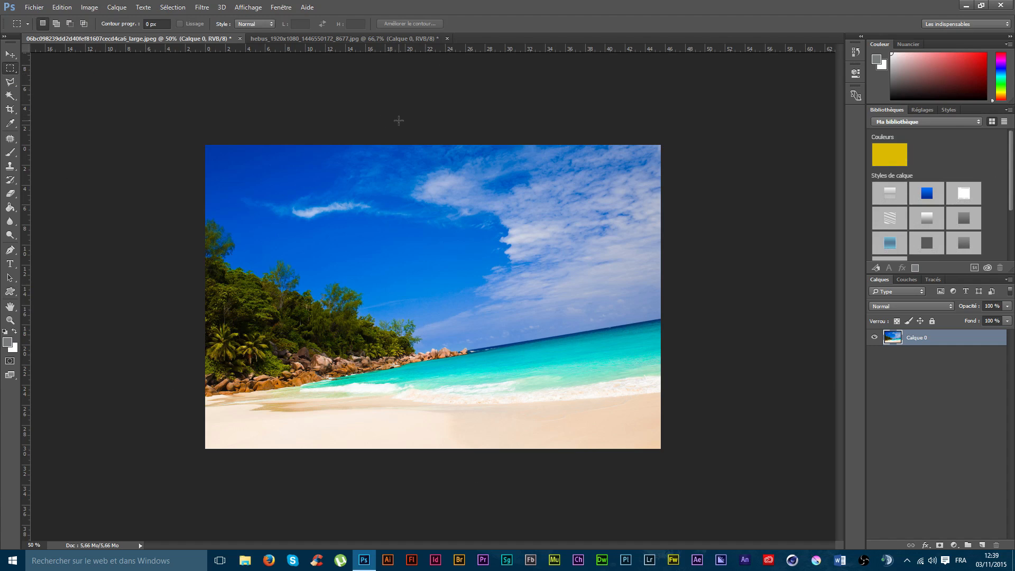
click(11, 70)
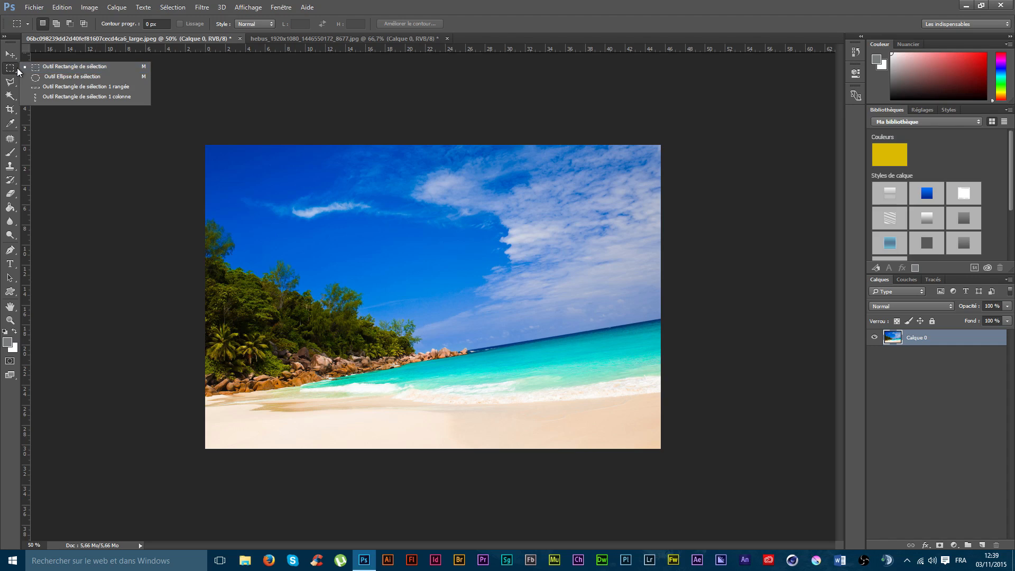
click(17, 68)
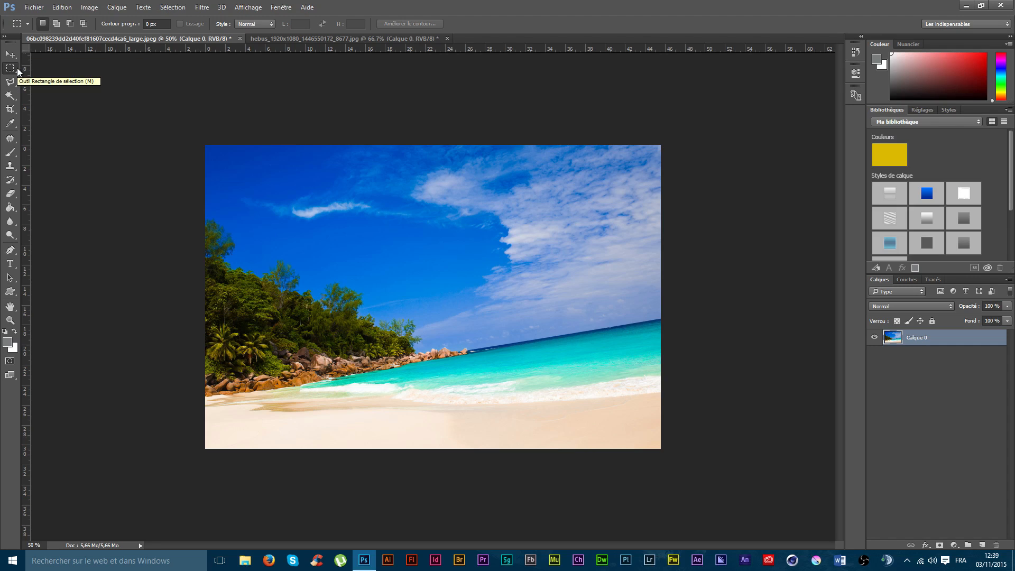